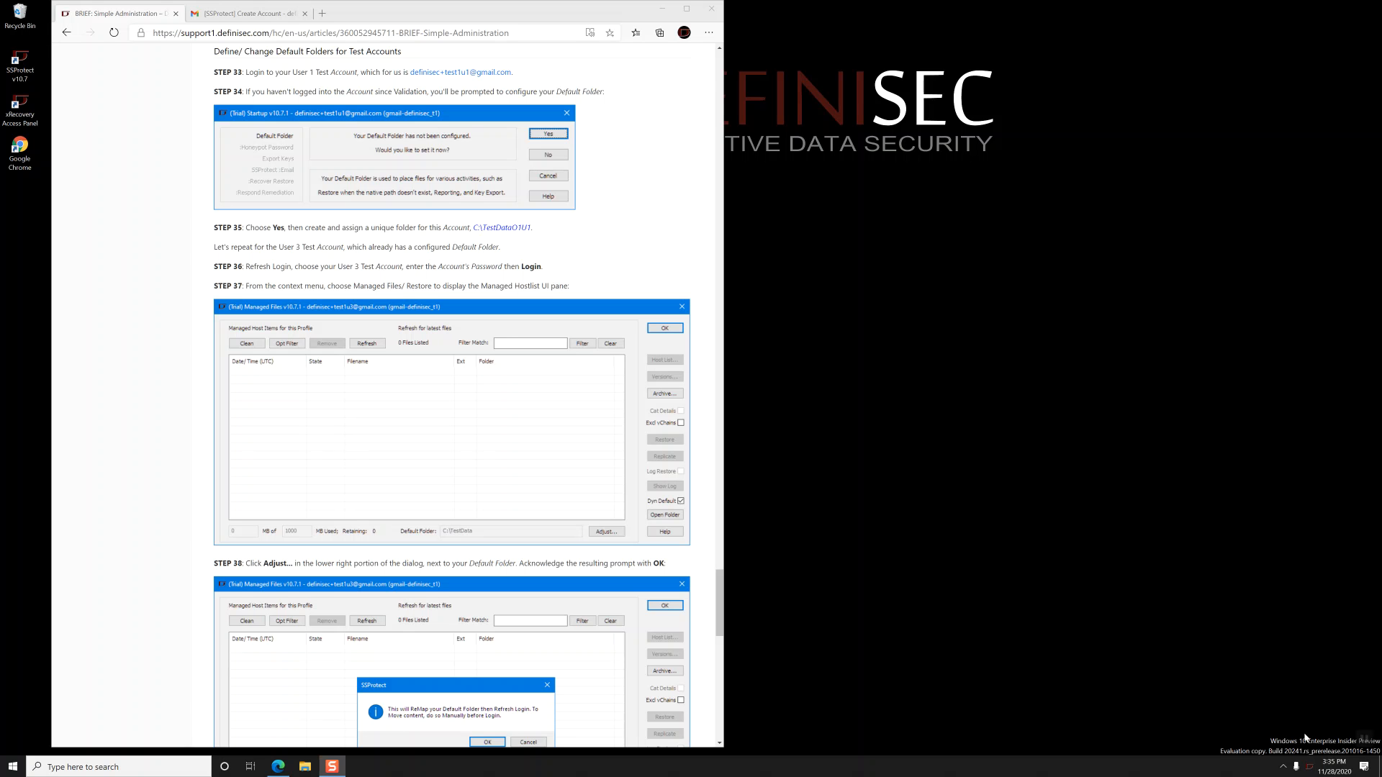
# - Refresh the login and sign into the test1u1 (User 1) profile with its password
pyautogui.rightClick(1310, 767)
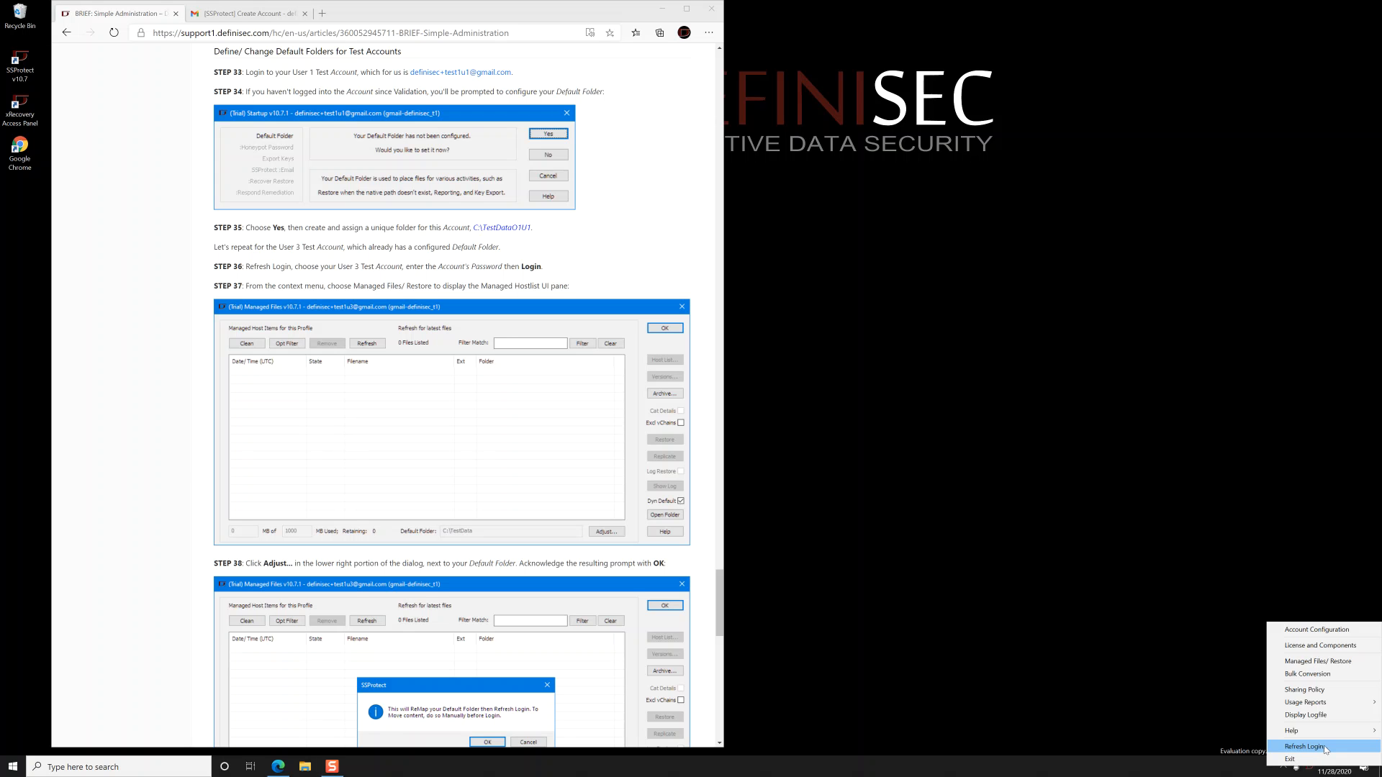
pyautogui.click(1306, 747)
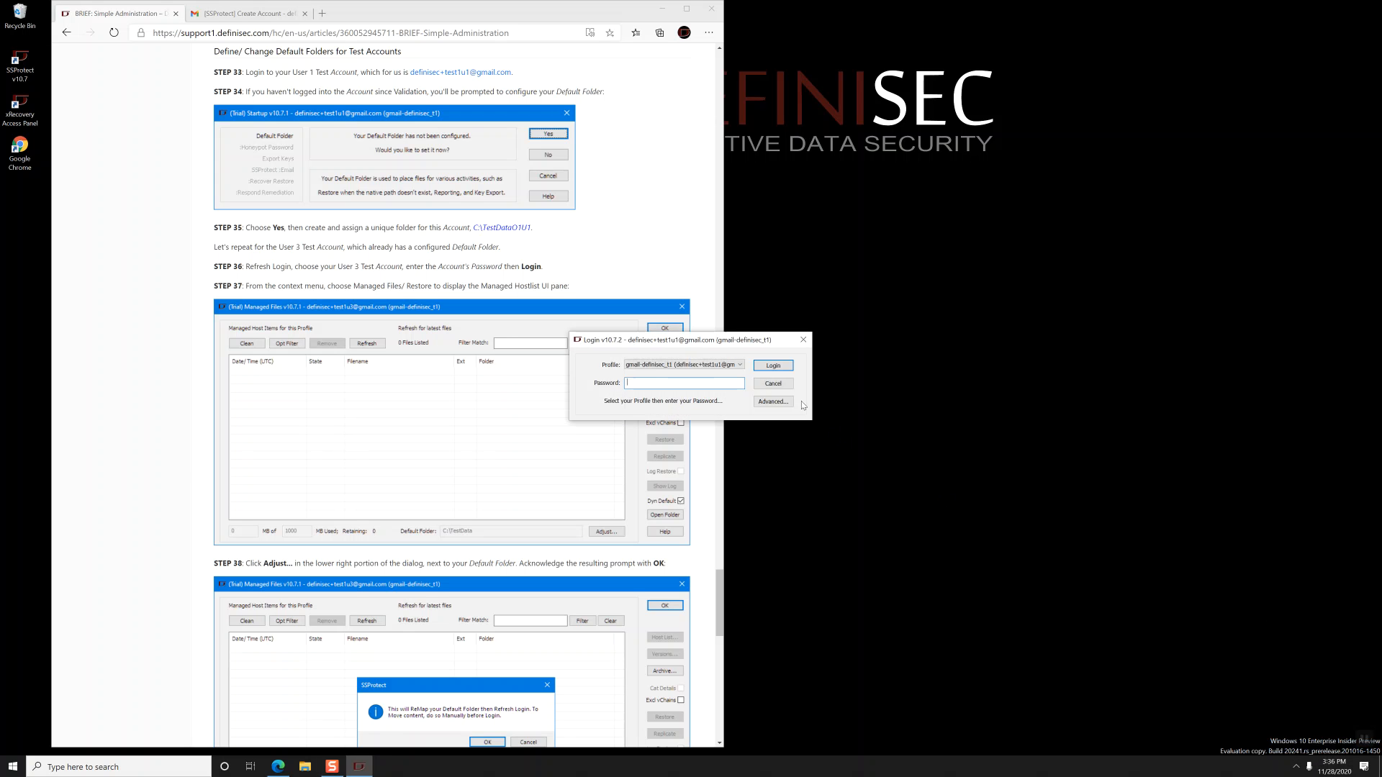
pyautogui.click(729, 368)
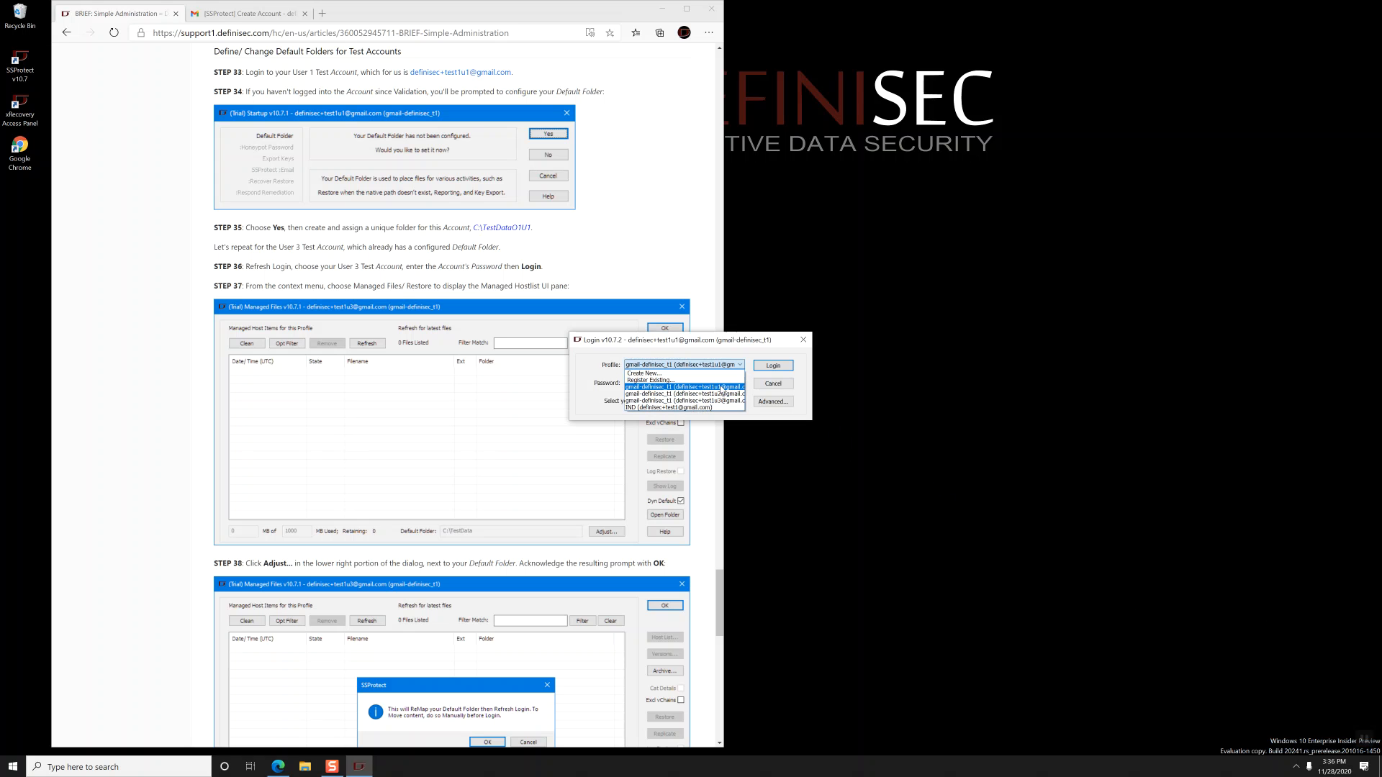
pyautogui.click(722, 387)
pyautogui.write('*******')
pyautogui.press('Return')
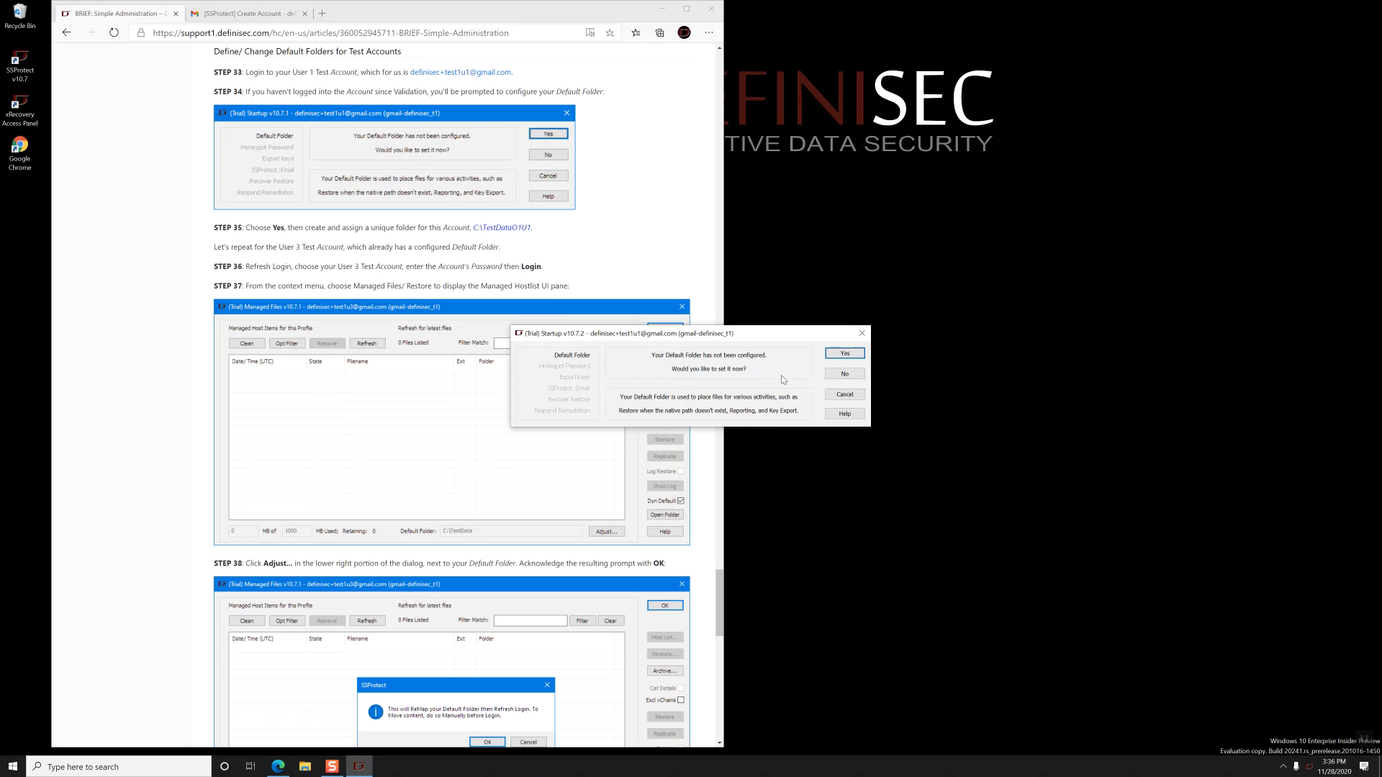
# - Create the folder C:\TestDataO1U1 and select it as the default folder
pyautogui.click(836, 356)
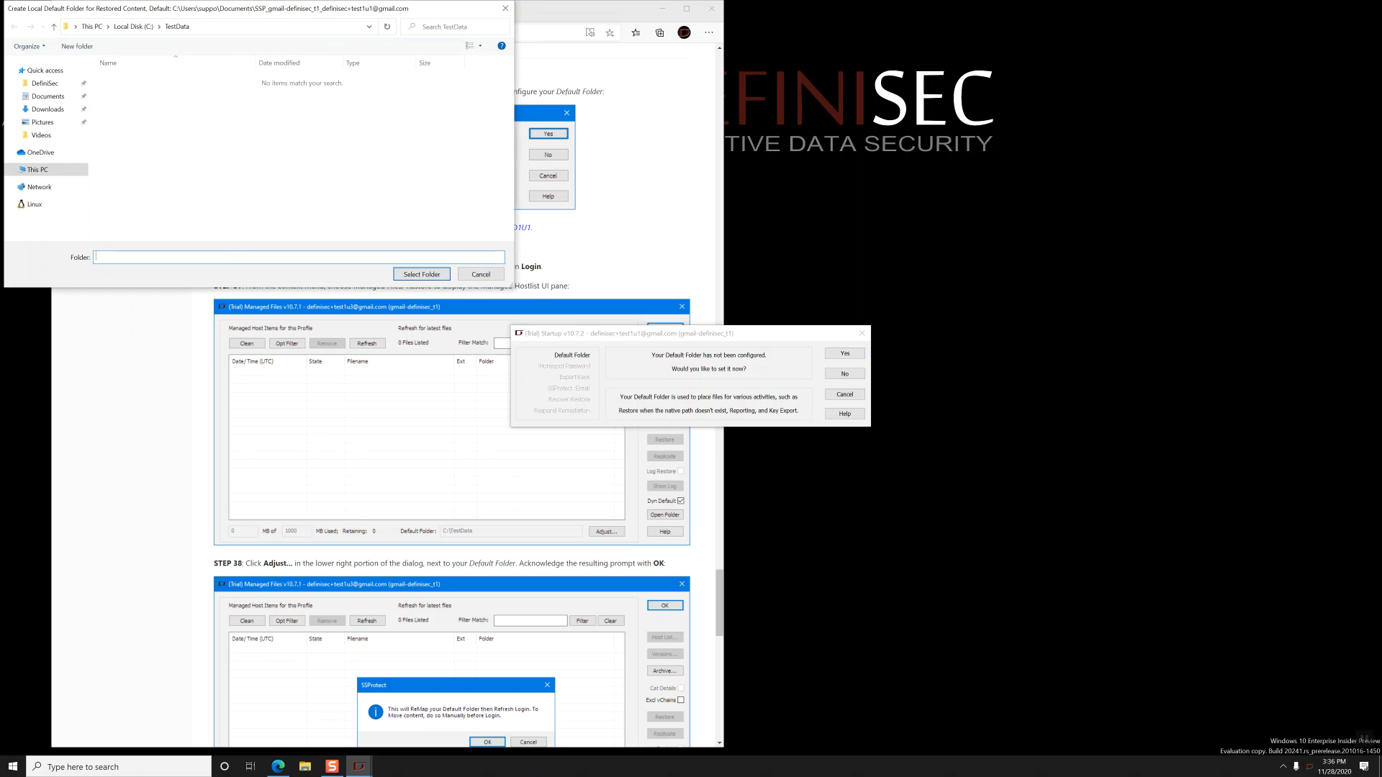
pyautogui.moveTo(264, 13); pyautogui.dragTo(747, 223)
pyautogui.click(617, 238)
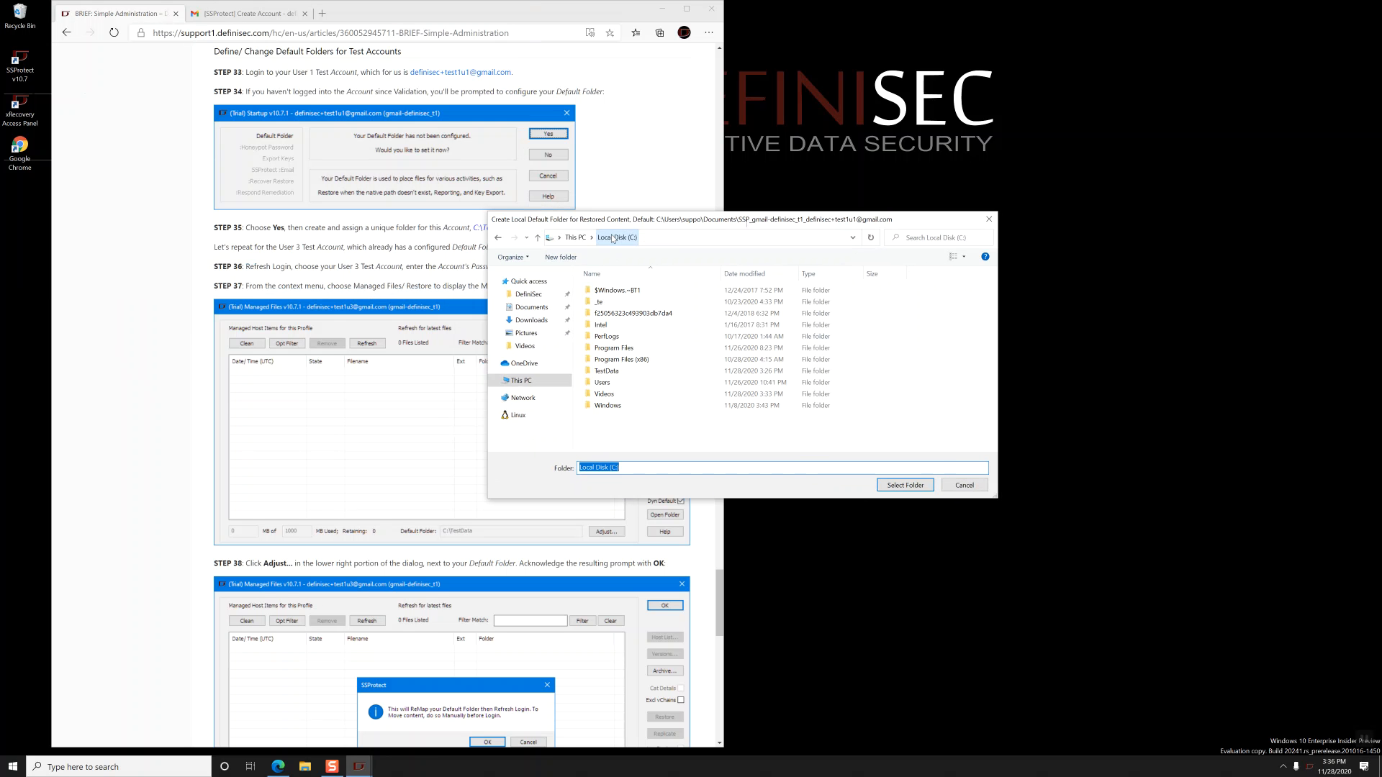
pyautogui.moveTo(617, 213); pyautogui.dragTo(756, 219)
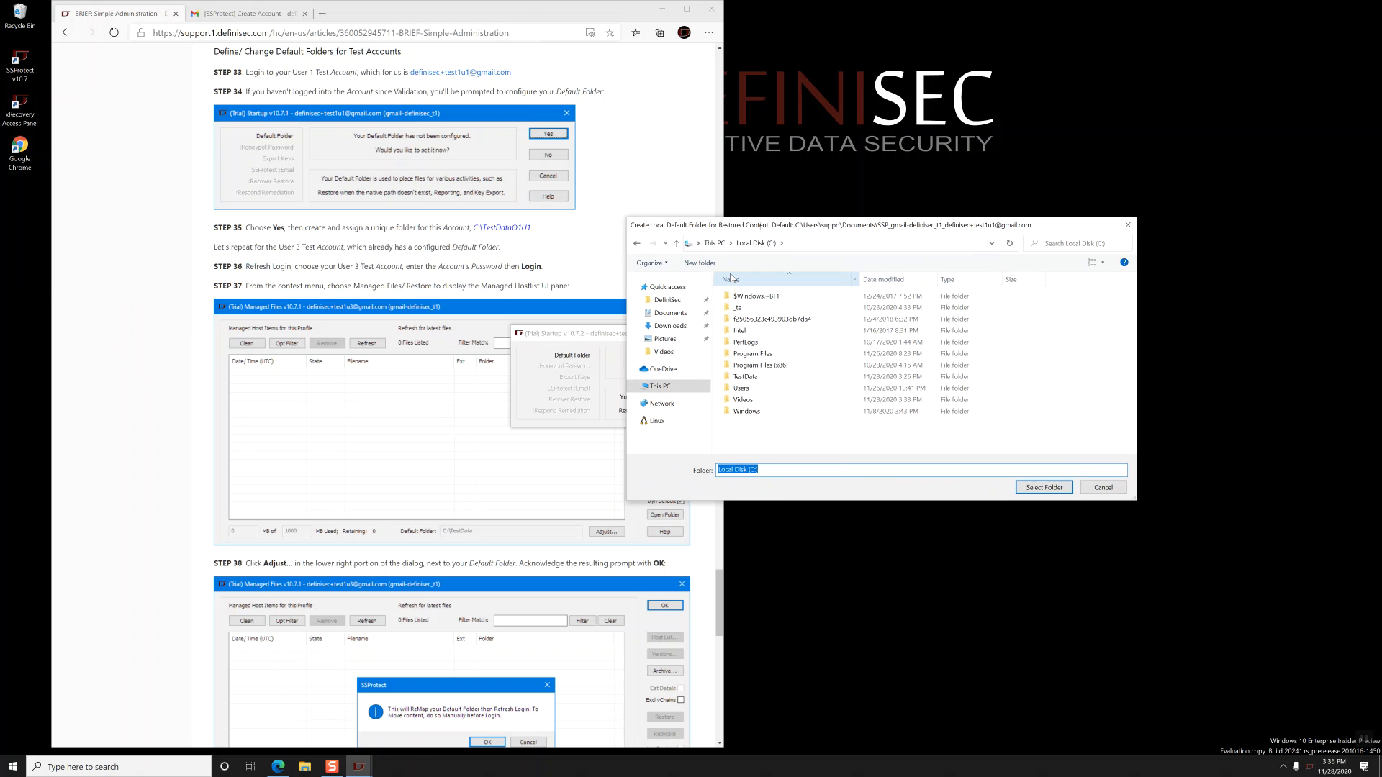
pyautogui.click(698, 263)
pyautogui.write('TestDAtaO')
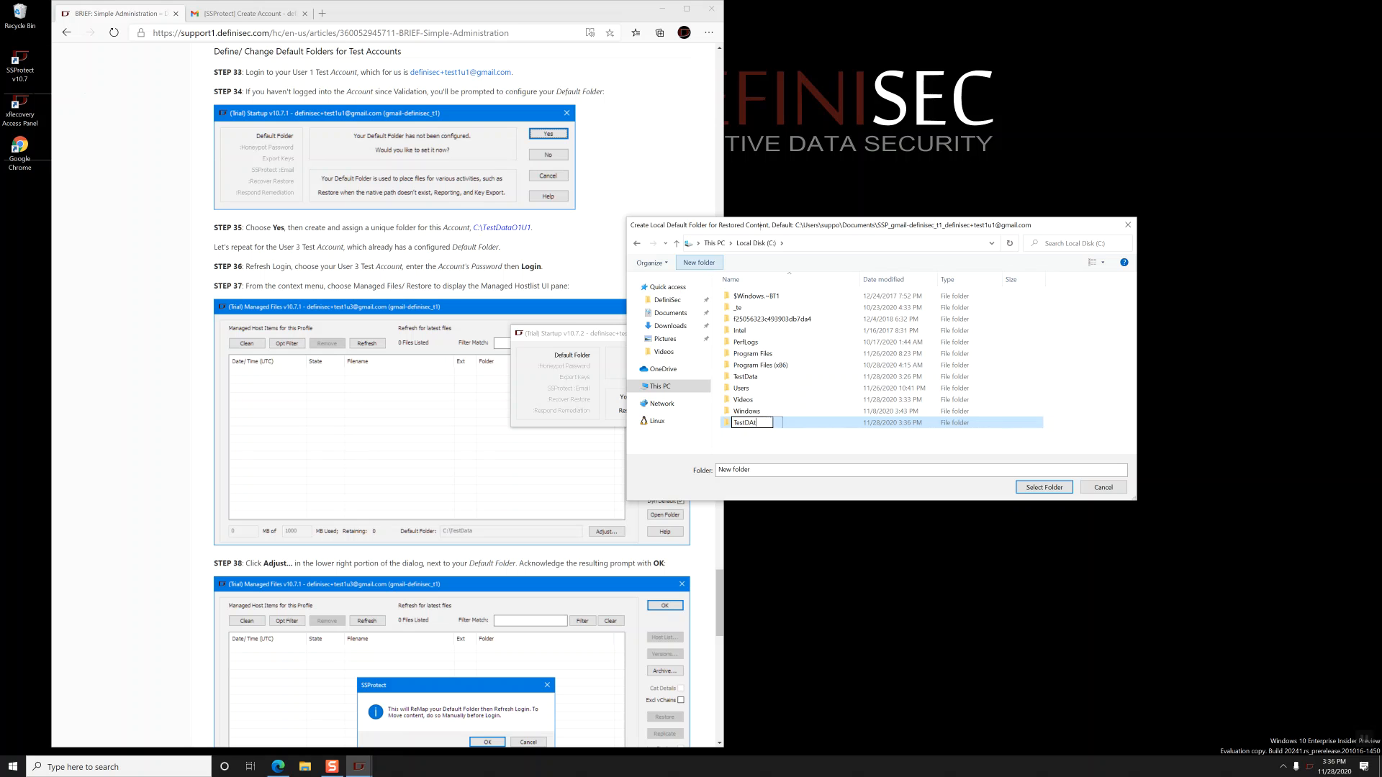
pyautogui.press('BackSpace')
pyautogui.press('BackSpace')
pyautogui.press('BackSpace')
pyautogui.press('BackSpace')
pyautogui.write('ataO1U1')
pyautogui.press('Return')
pyautogui.click(1043, 490)
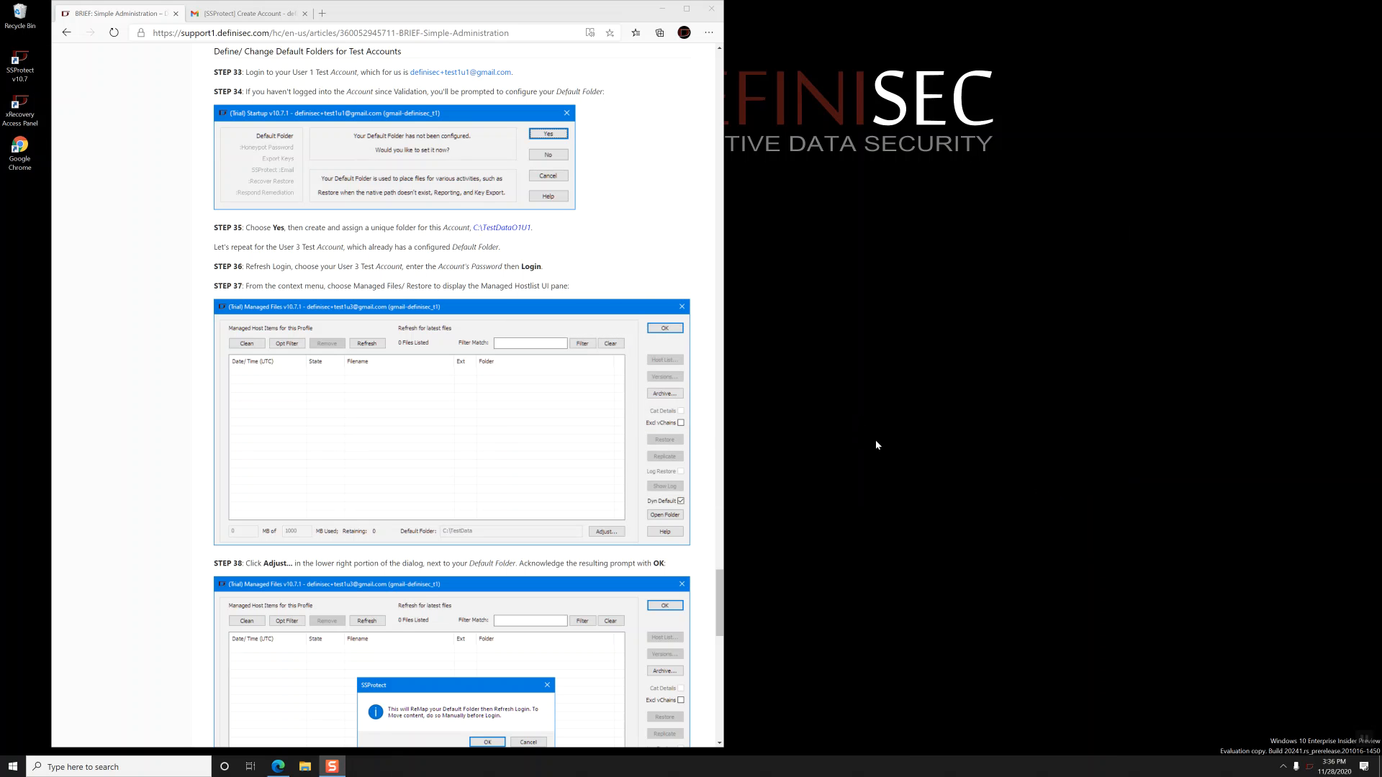
# - Refresh the login and sign into the test1u3 (User 3) profile with its password
pyautogui.rightClick(1310, 767)
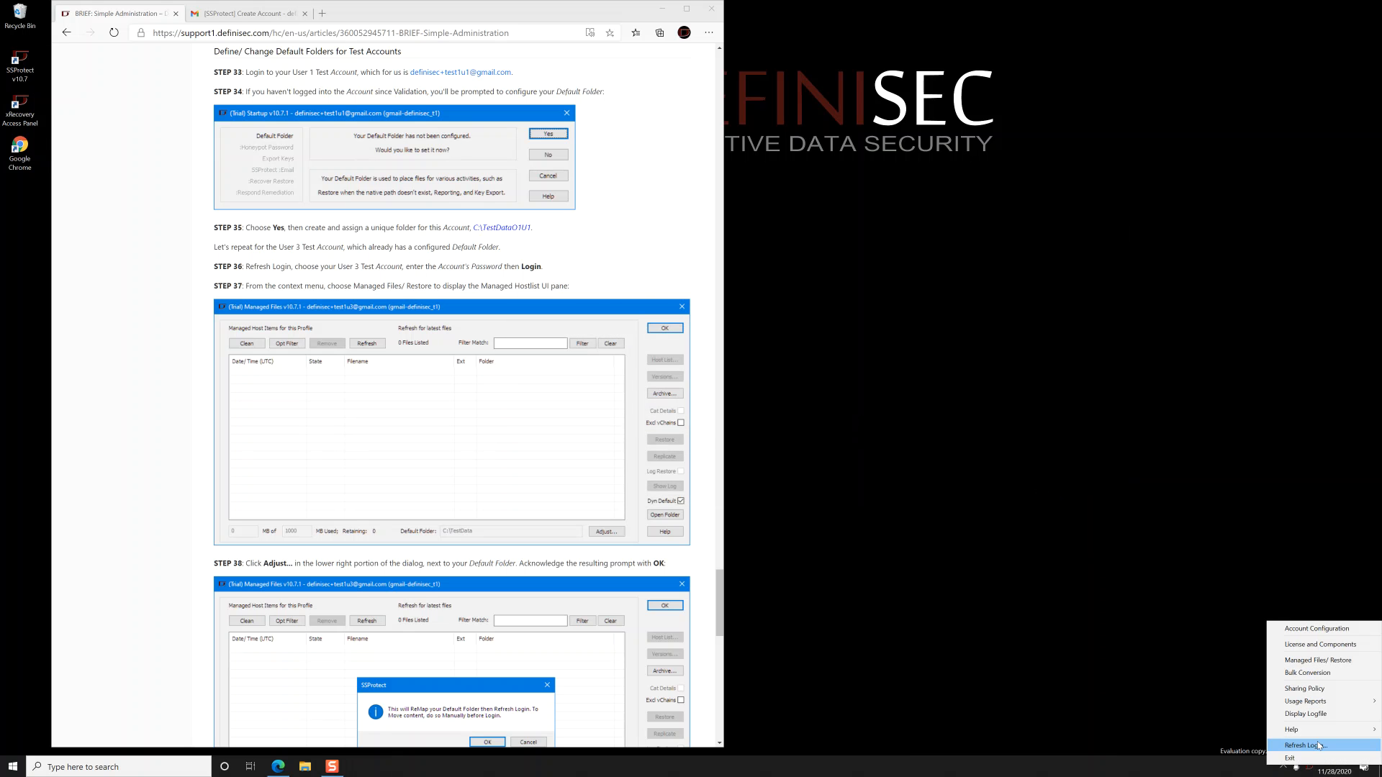
pyautogui.click(1319, 746)
pyautogui.click(732, 367)
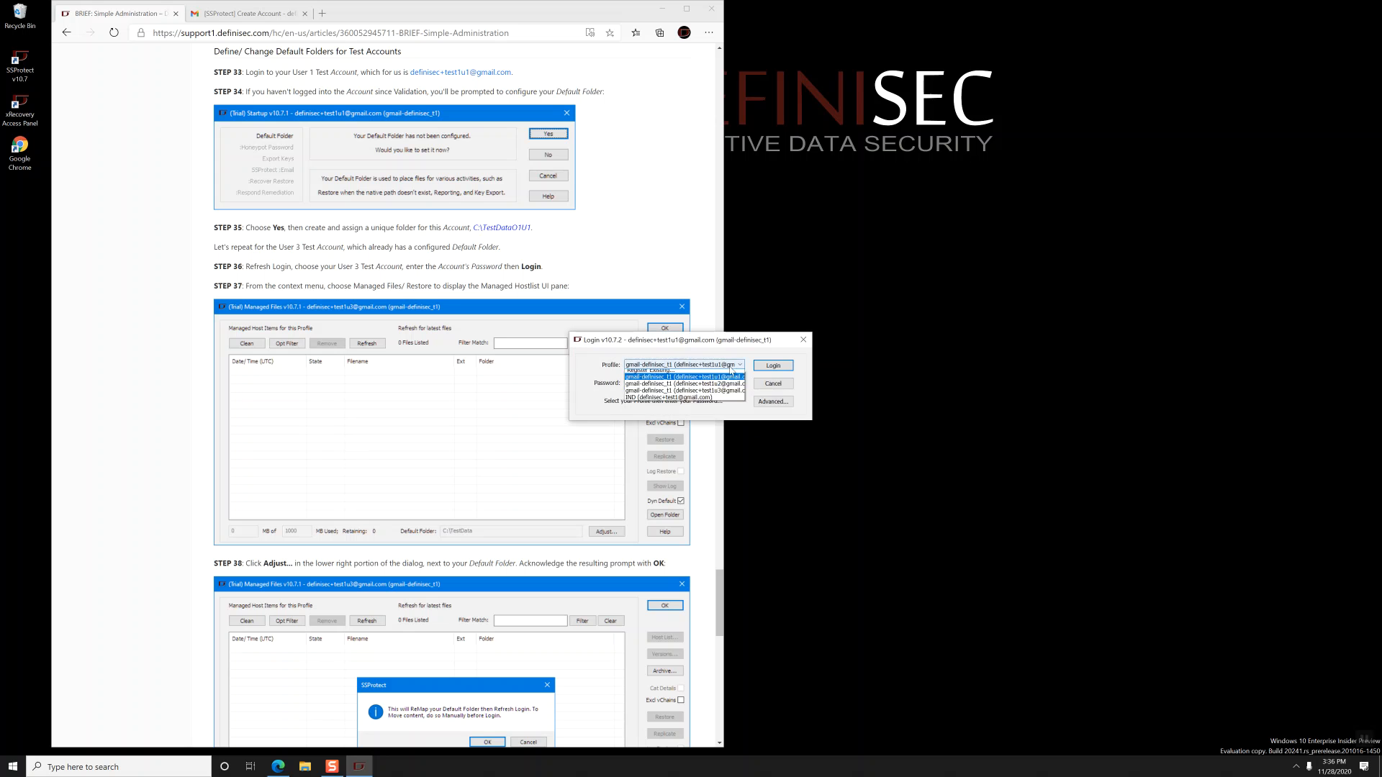
pyautogui.click(724, 390)
pyautogui.write('*******')
pyautogui.press('Return')
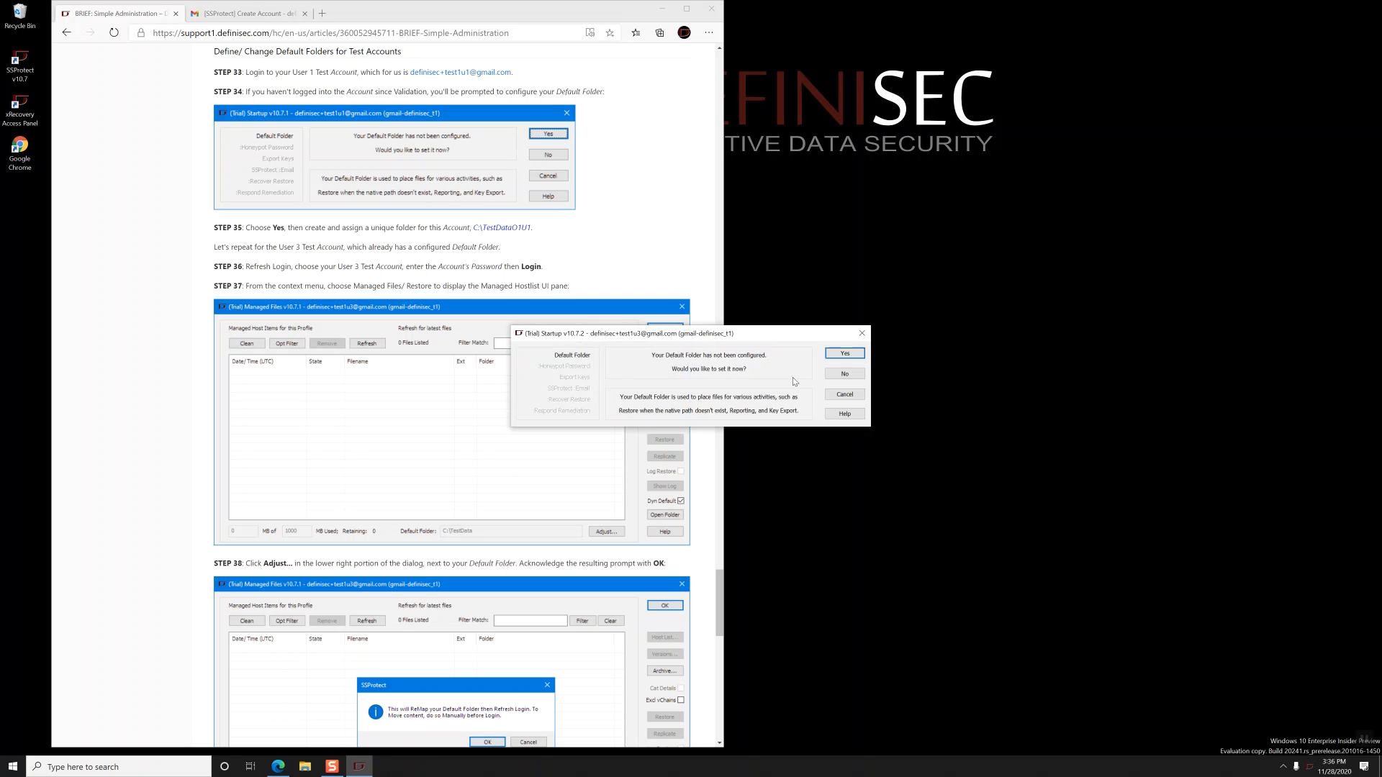
# - Create the folder C:\TestDataO1U3 and select it as the default folder
pyautogui.click(845, 353)
pyautogui.click(752, 244)
pyautogui.click(699, 262)
pyautogui.write('TestDataO1U3')
pyautogui.press('Return')
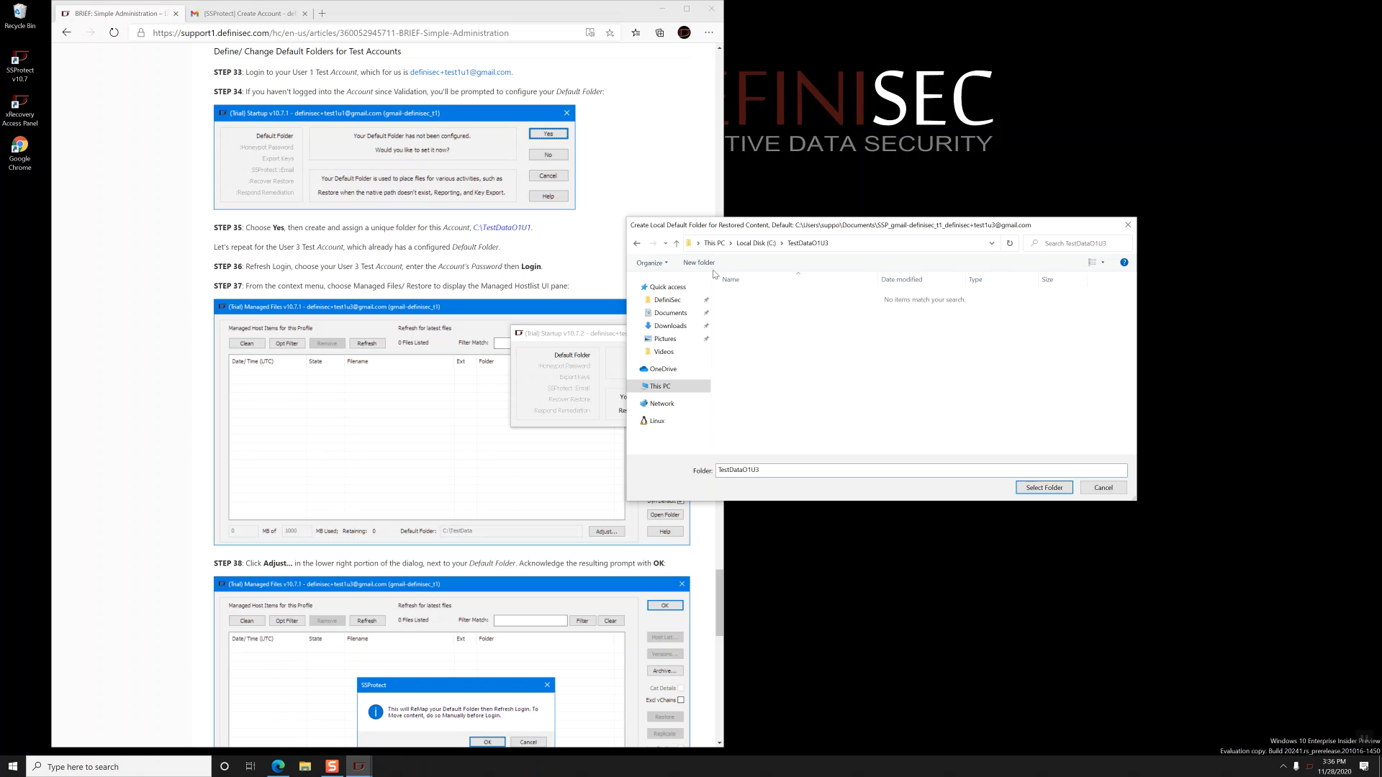
pyautogui.click(1044, 488)
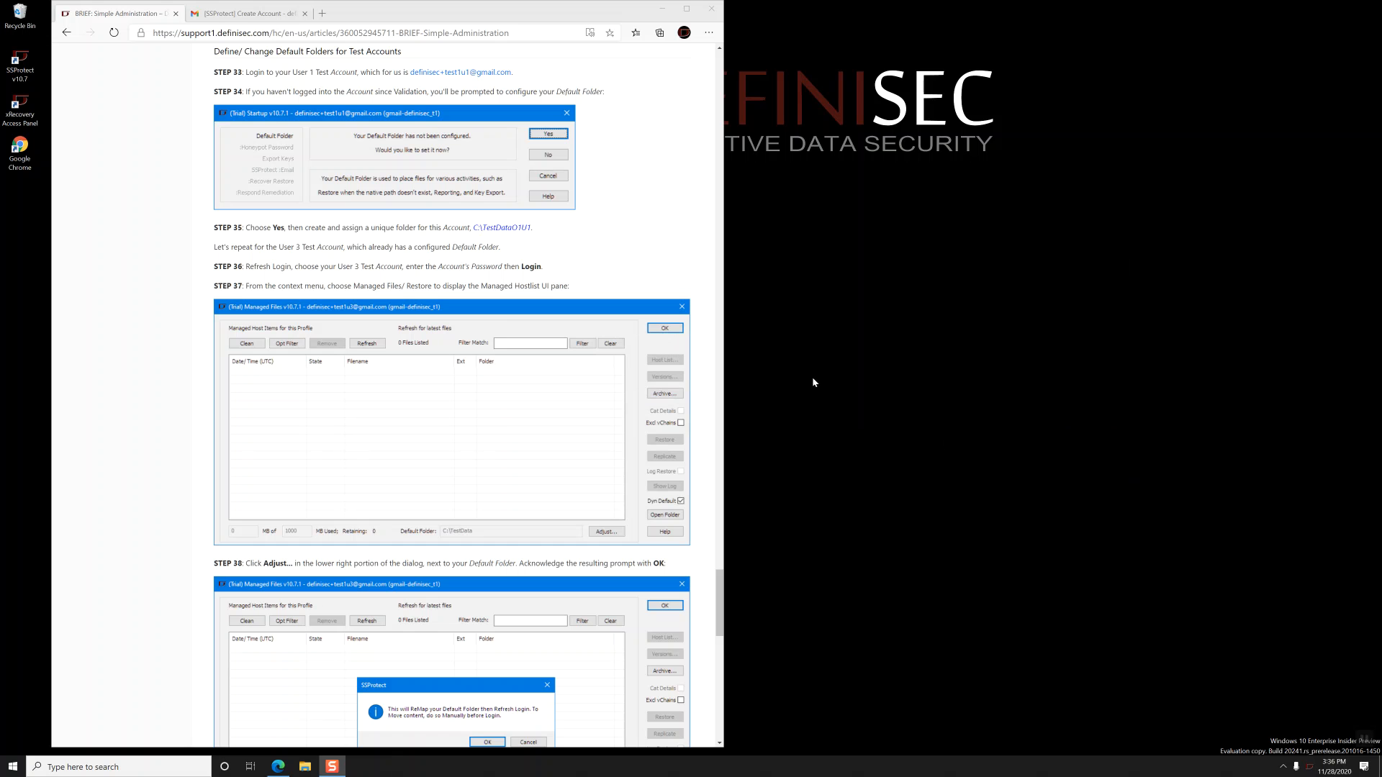
# - From Managed Files/Restore, remap User 3's default folder to C:\TestDataO1U3
pyautogui.scroll(-1, 610, 145)
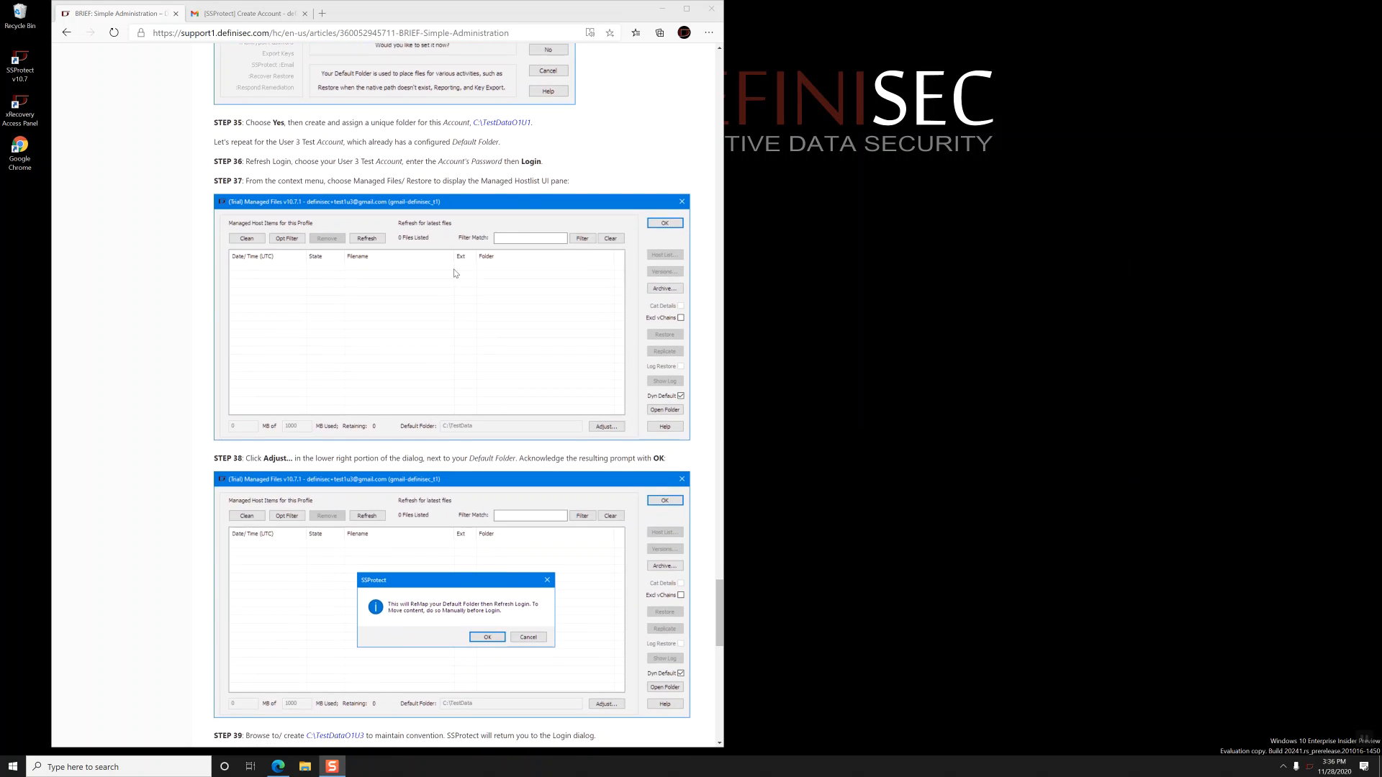
pyautogui.click(613, 146)
pyautogui.rightClick(1310, 767)
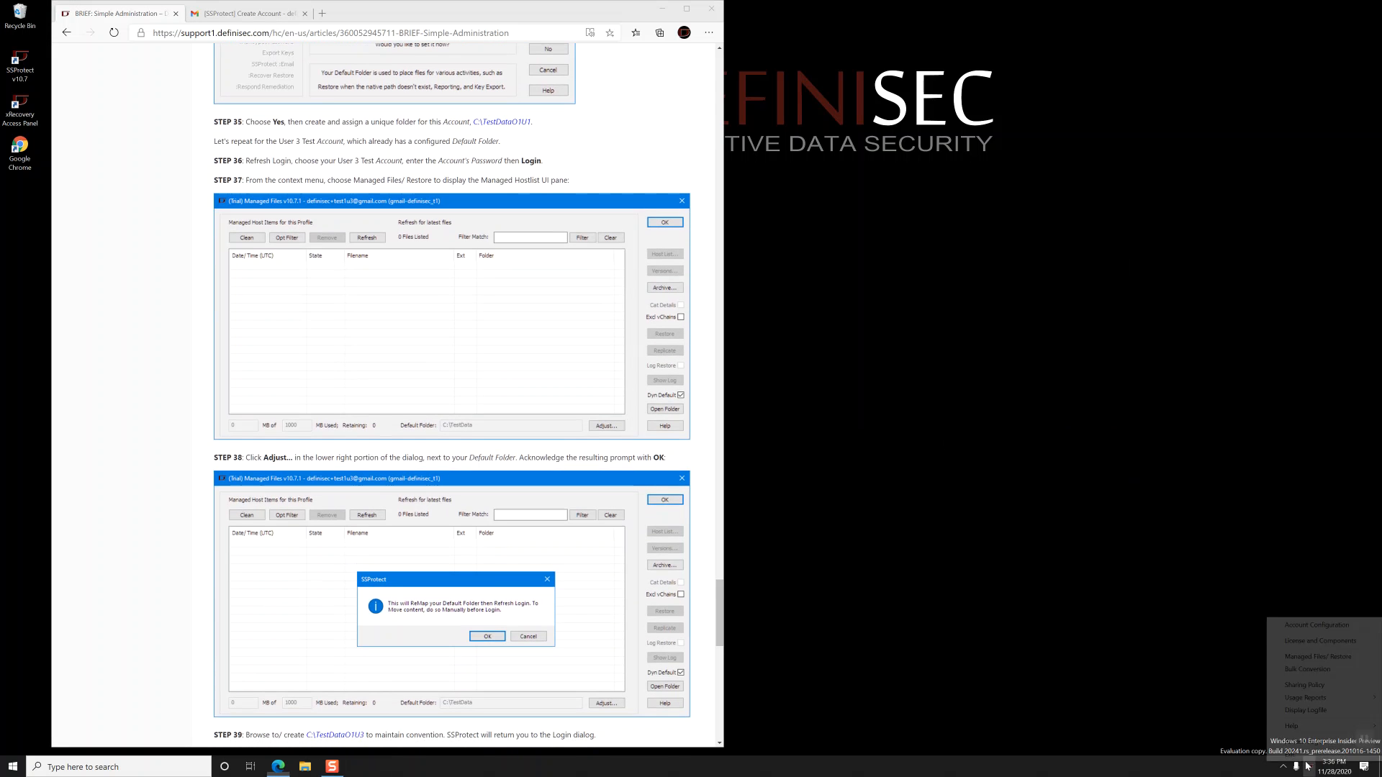
pyautogui.click(1323, 658)
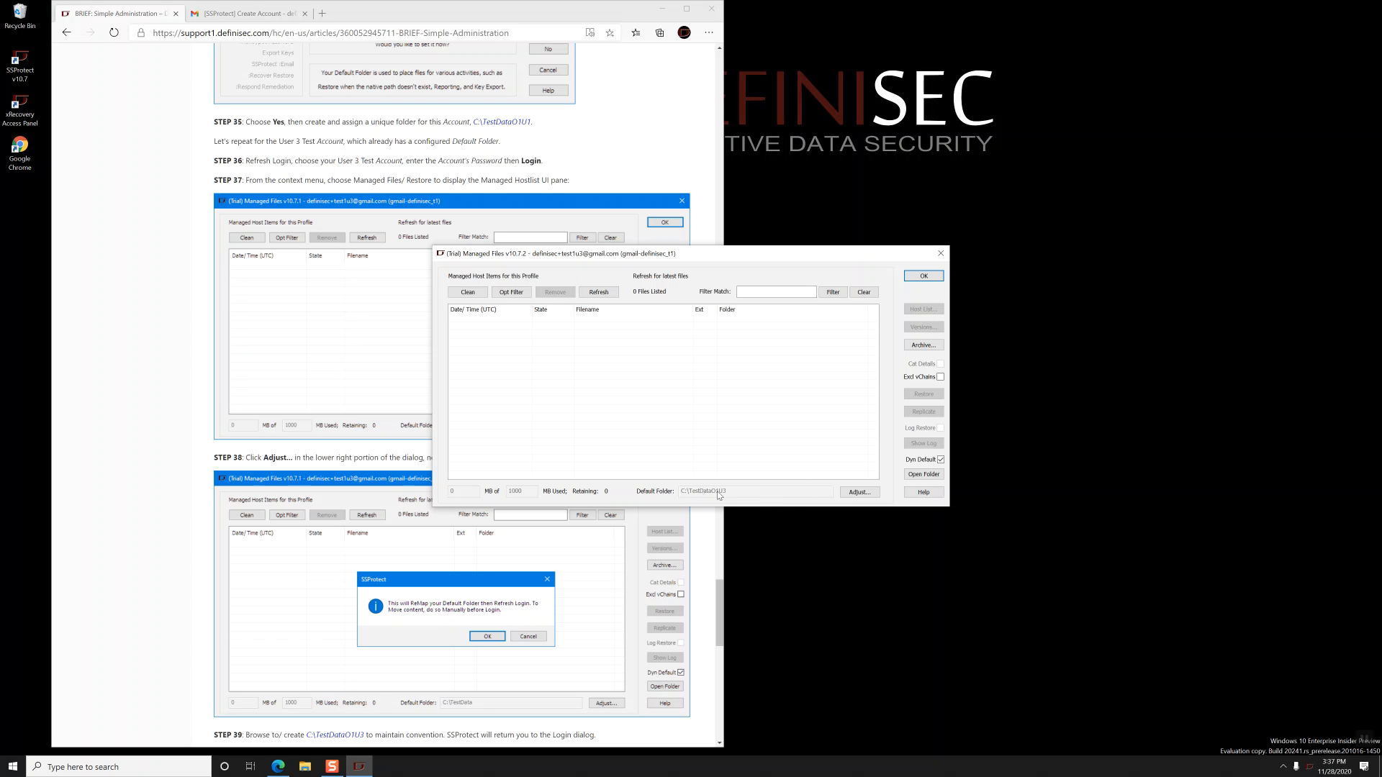
pyautogui.click(859, 492)
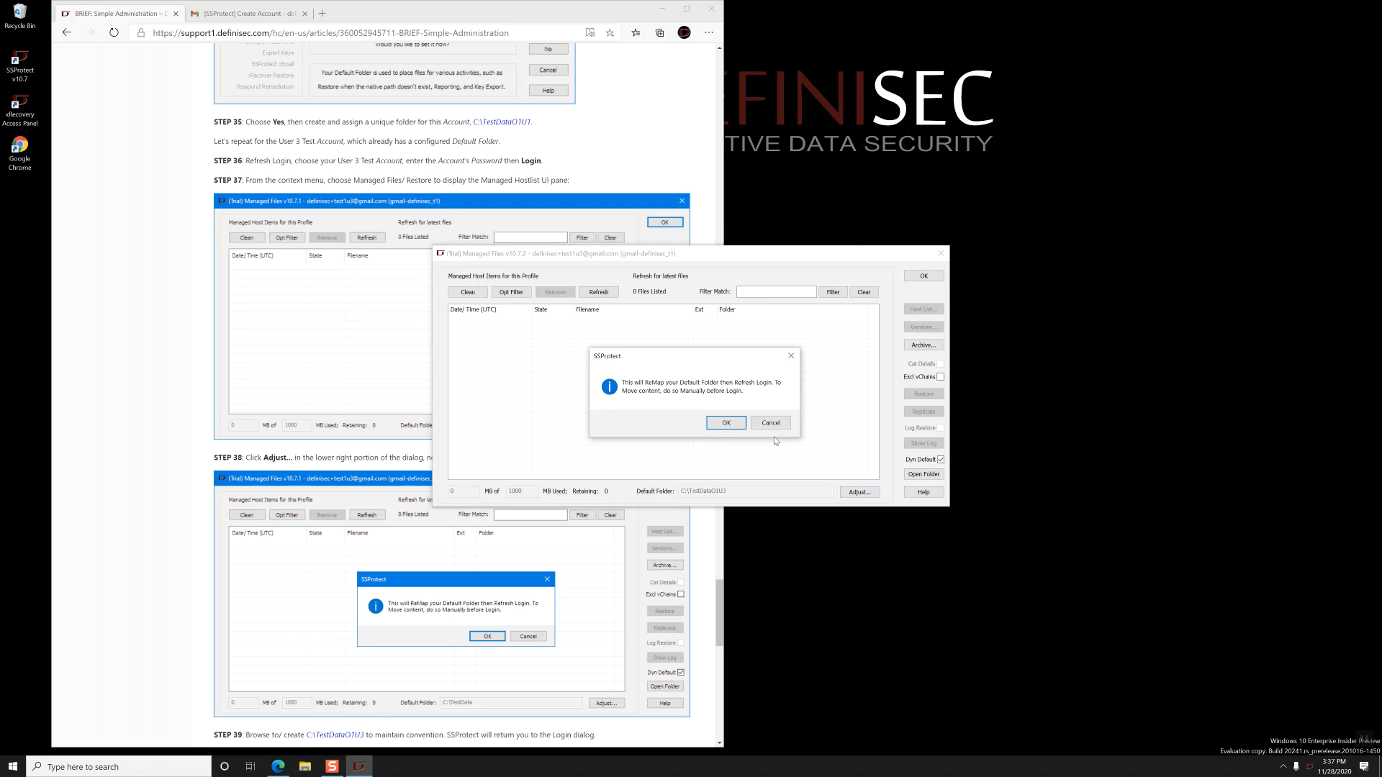
pyautogui.click(727, 424)
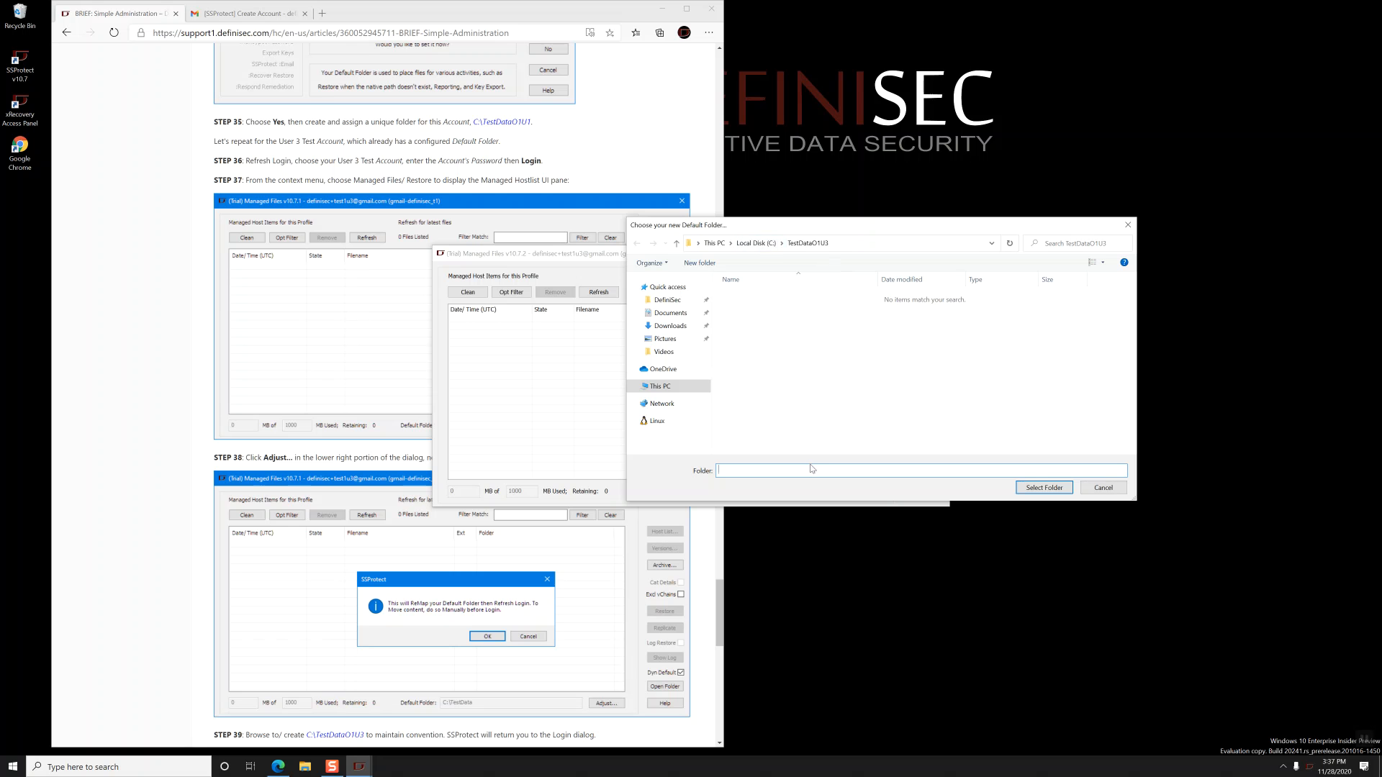
pyautogui.click(1044, 489)
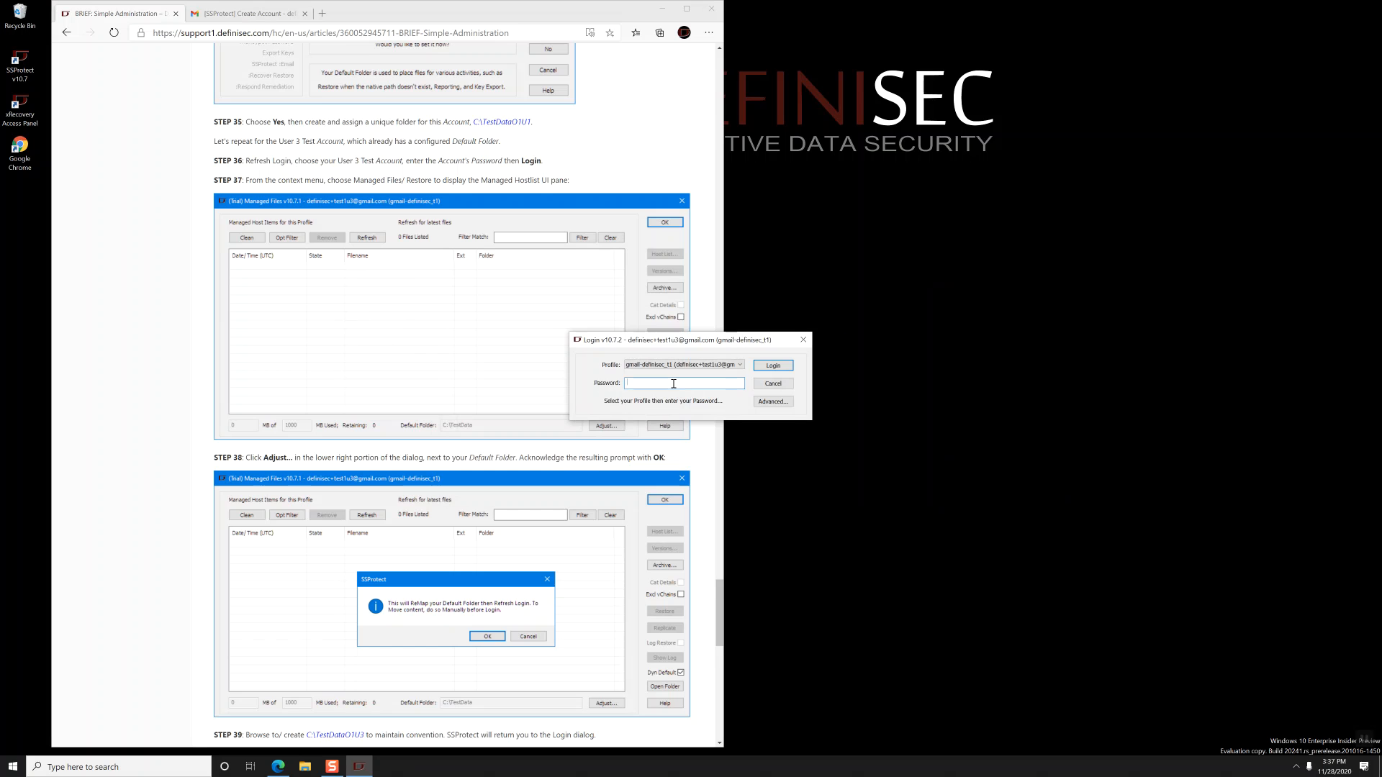
# - Request a new organization account with the admin e-mail, Org checked, and the organization name
pyautogui.scroll(-4, 655, 494)
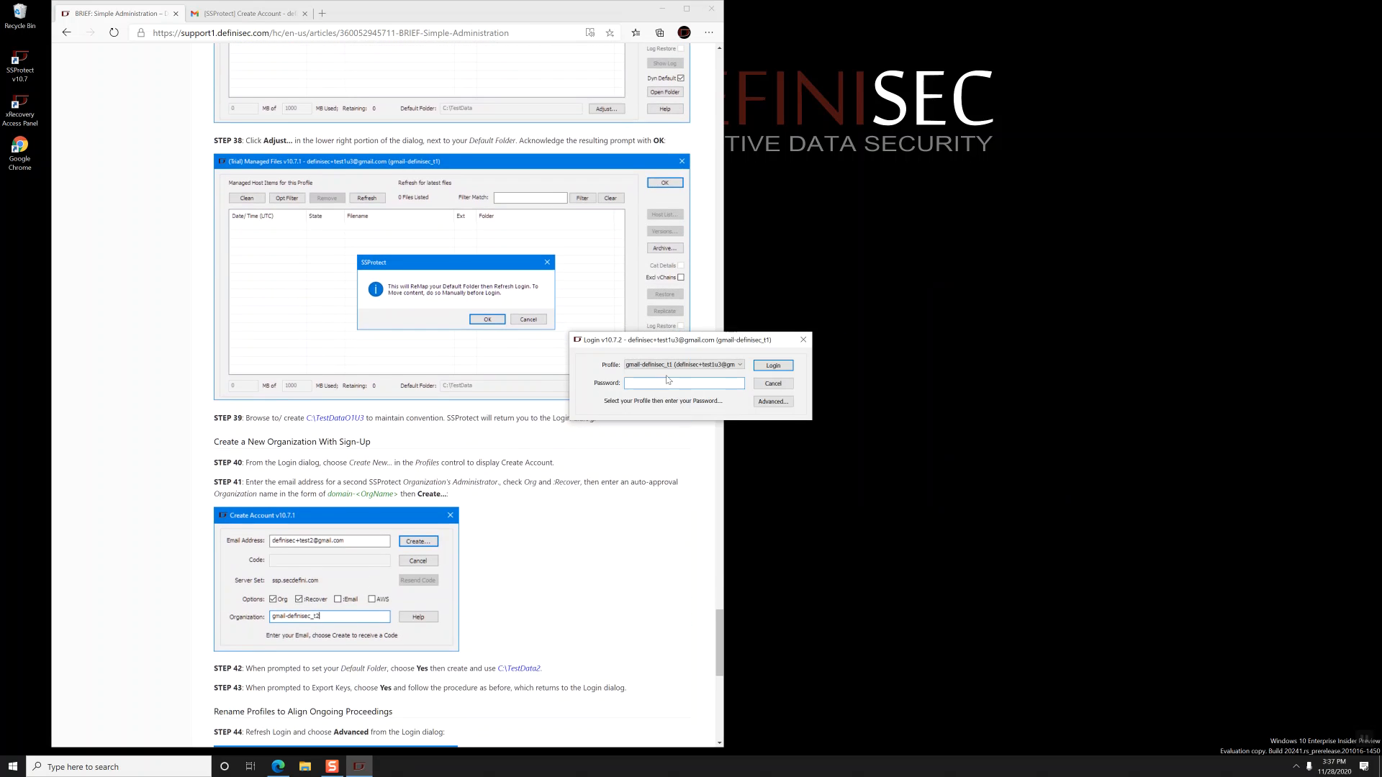
pyautogui.scroll(-1, 464, 483)
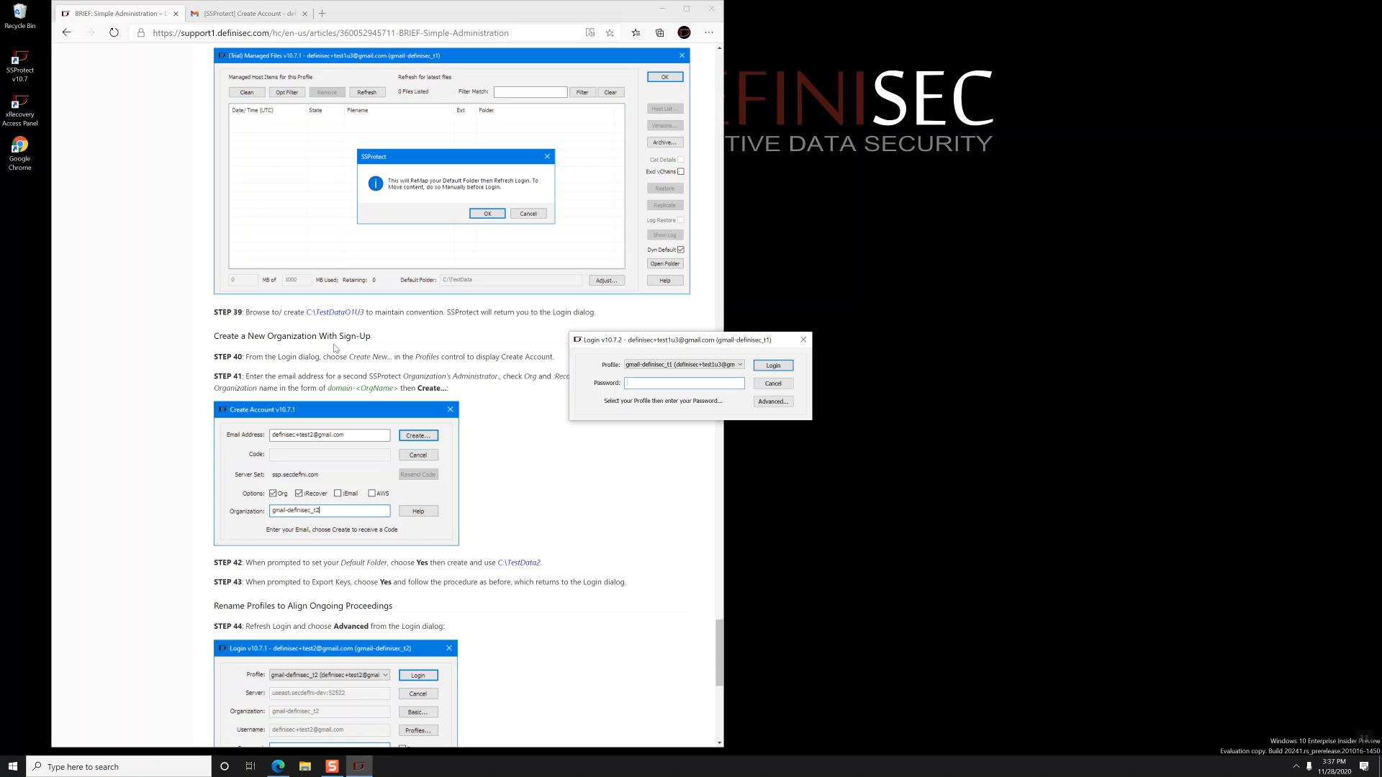
pyautogui.click(667, 365)
pyautogui.click(667, 374)
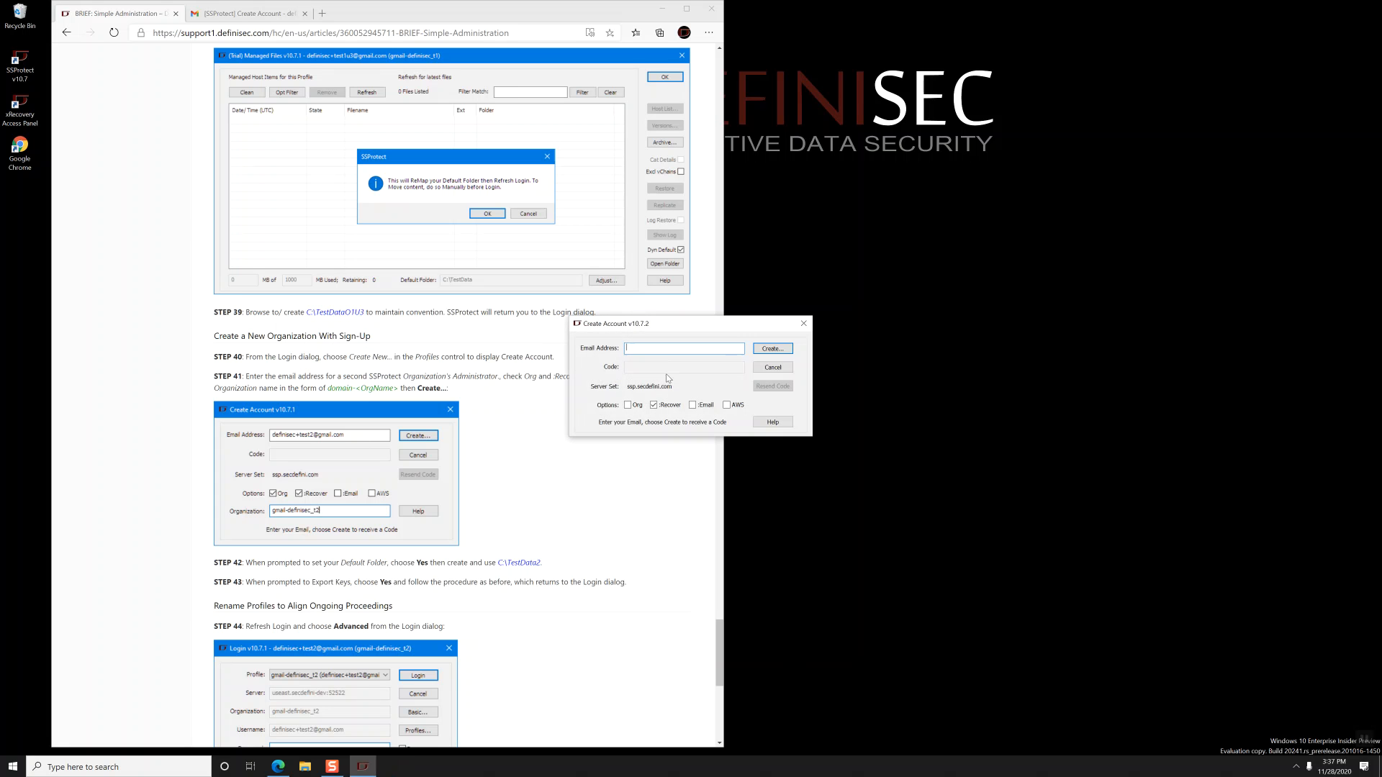
pyautogui.click(634, 405)
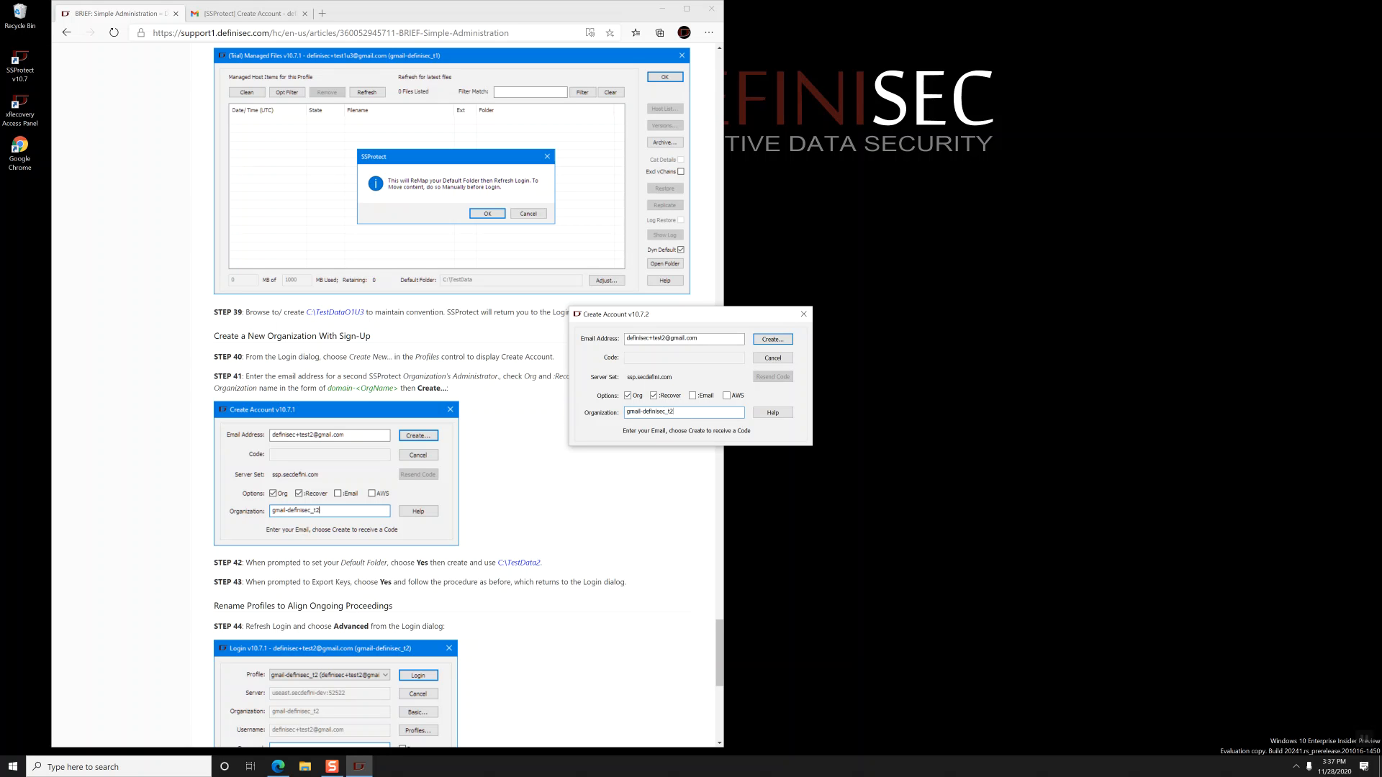
pyautogui.press('Return')
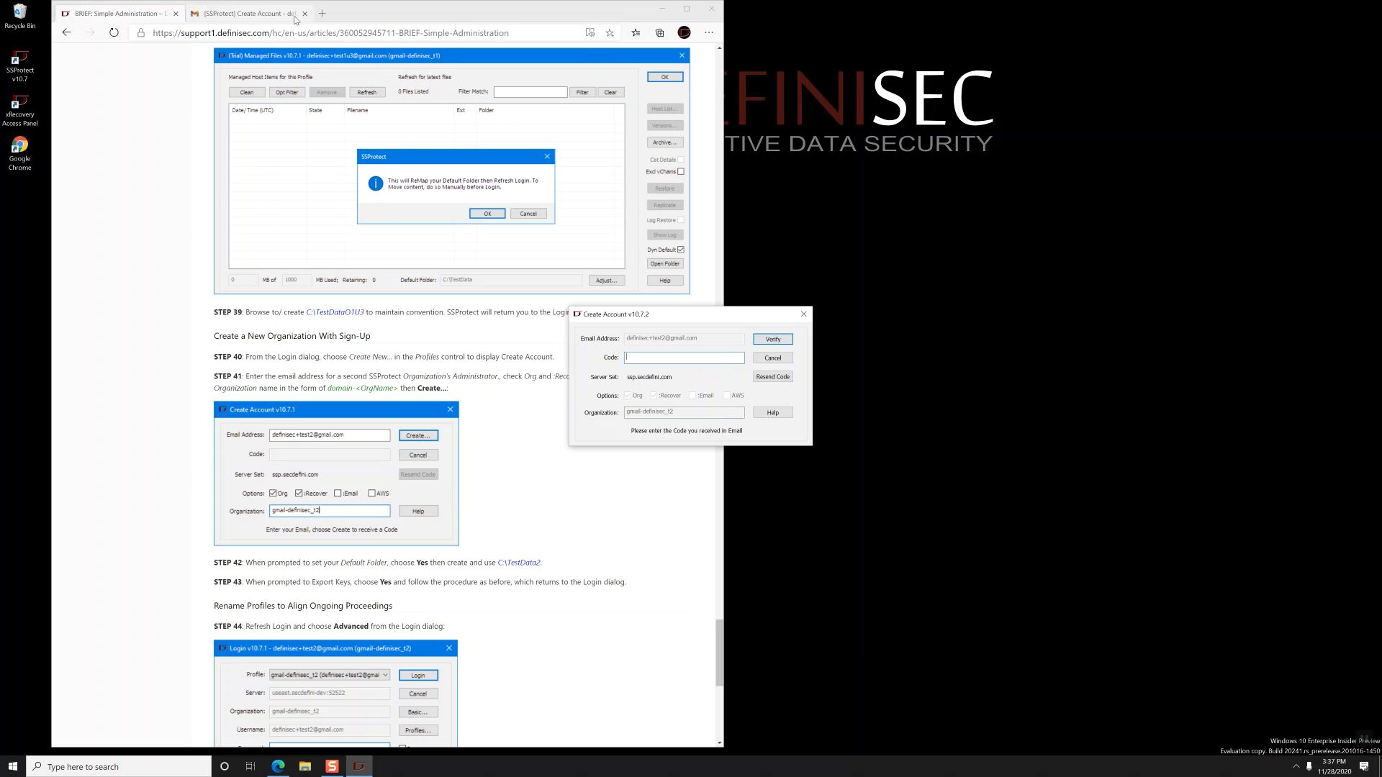
pyautogui.click(248, 12)
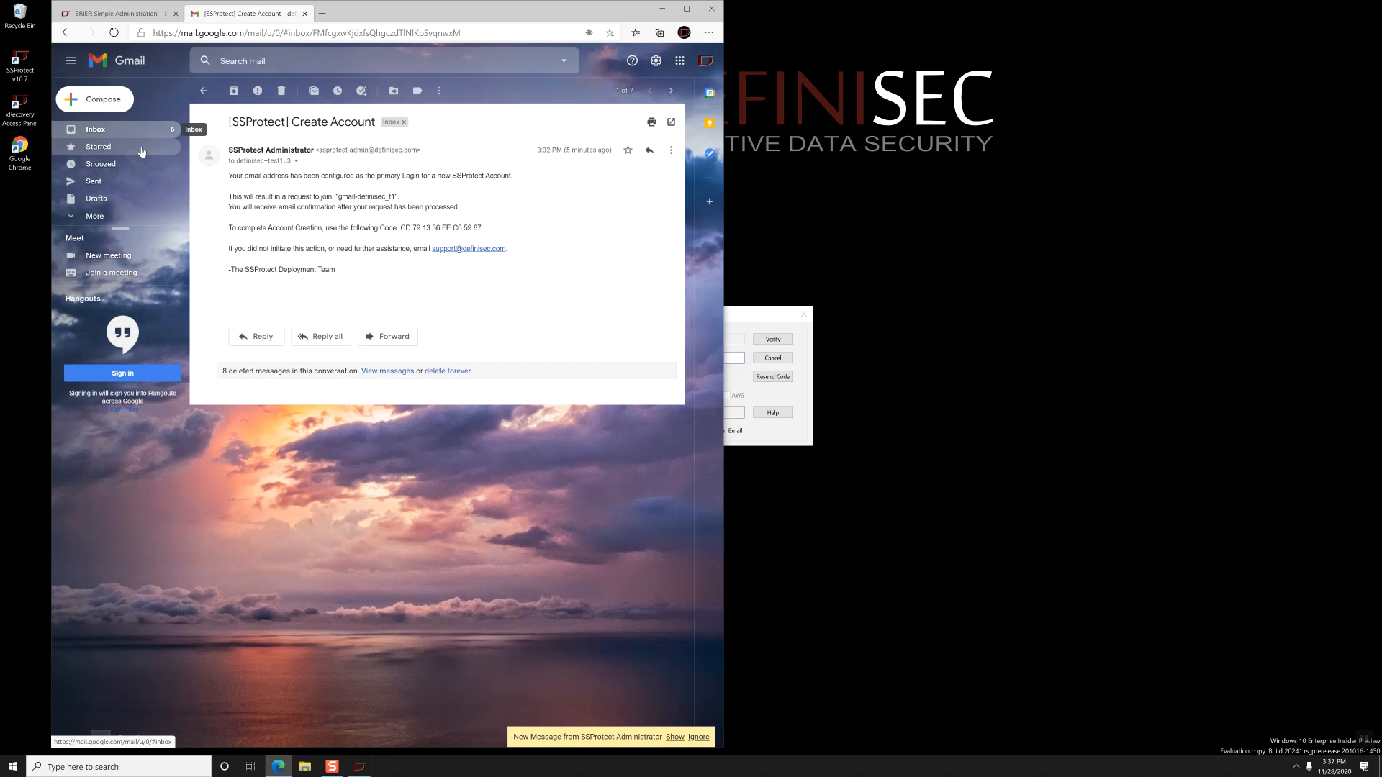
# - Open the newest Create Account email in Gmail and copy its verification code
pyautogui.click(101, 133)
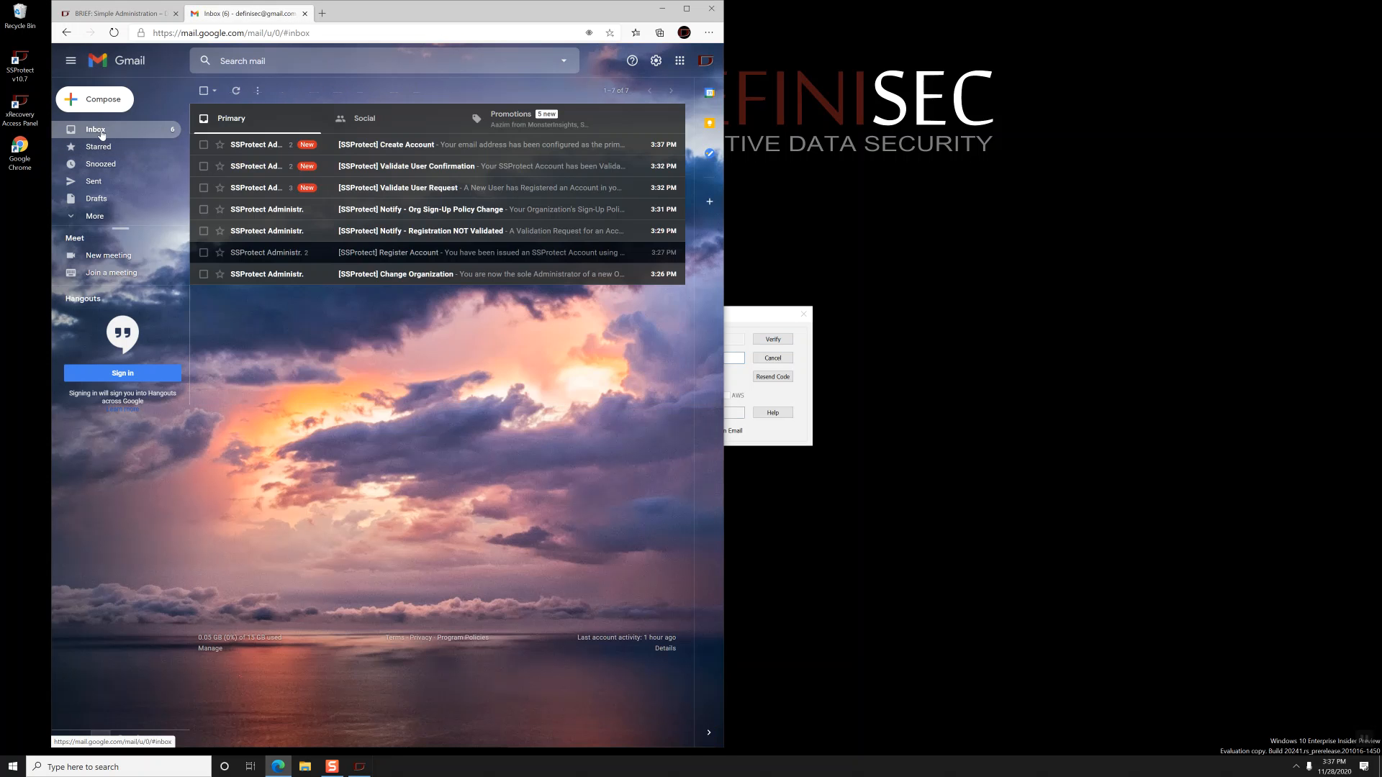
pyautogui.click(395, 144)
pyautogui.moveTo(401, 335); pyautogui.dragTo(540, 343)
pyautogui.hotkey('ctrl', 'c')
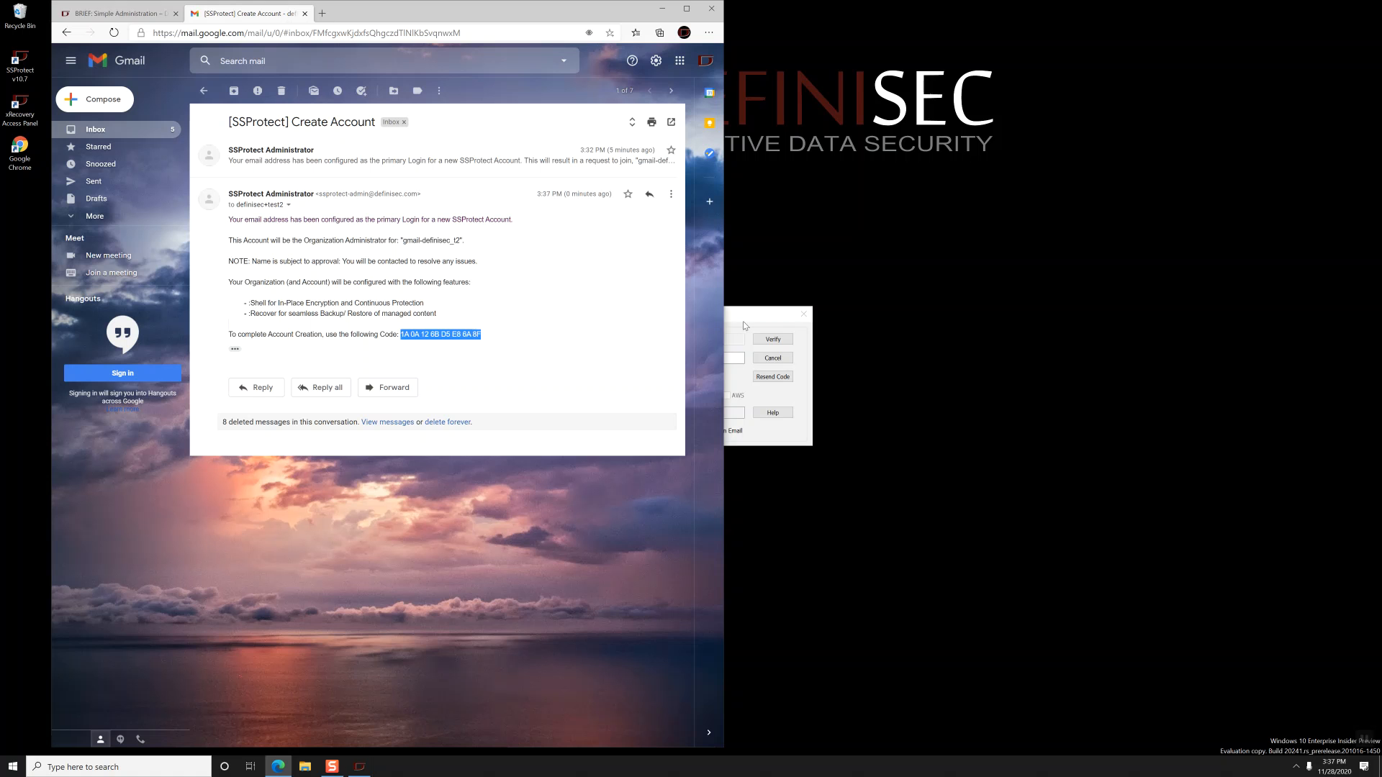
# - Paste the code into SSProtect, set the new account password, and register
pyautogui.click(734, 358)
pyautogui.hotkey('ctrl', 'v')
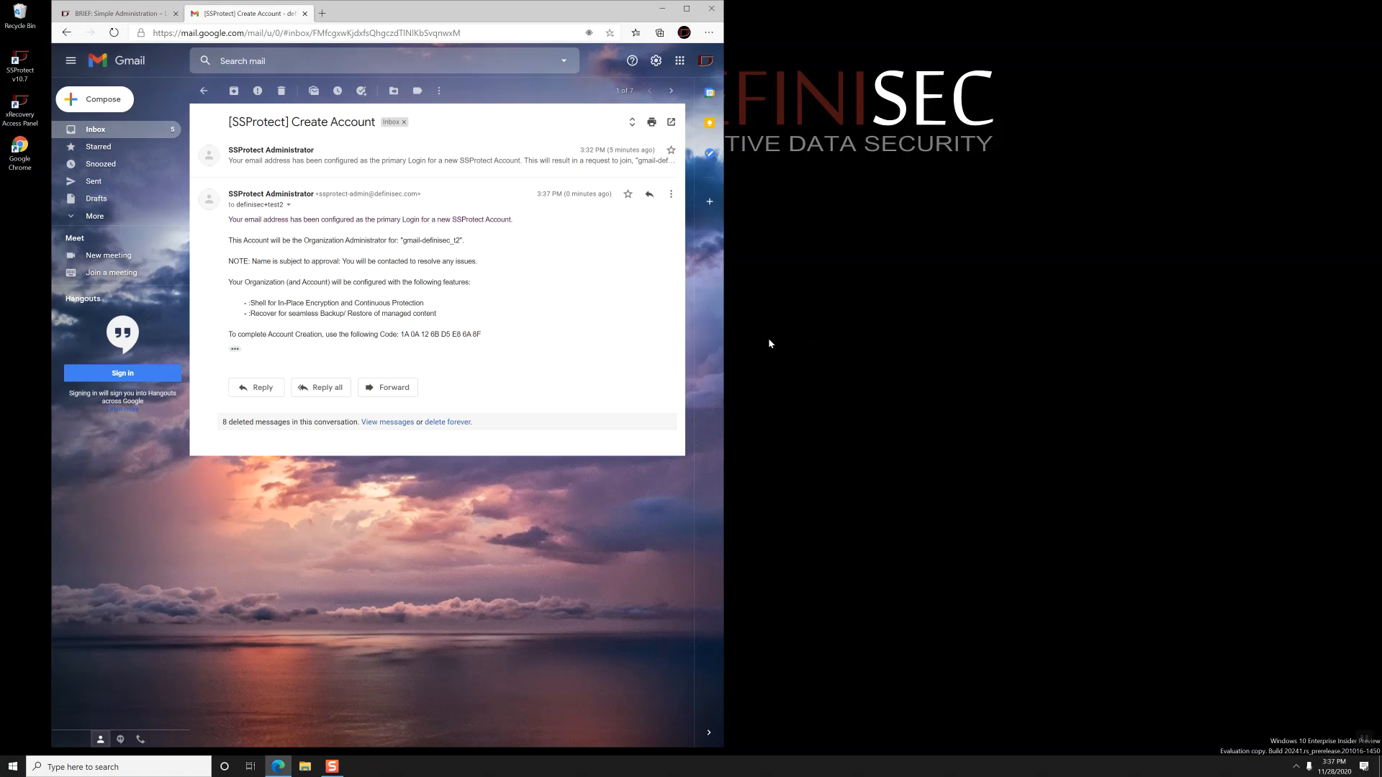
pyautogui.write('********')
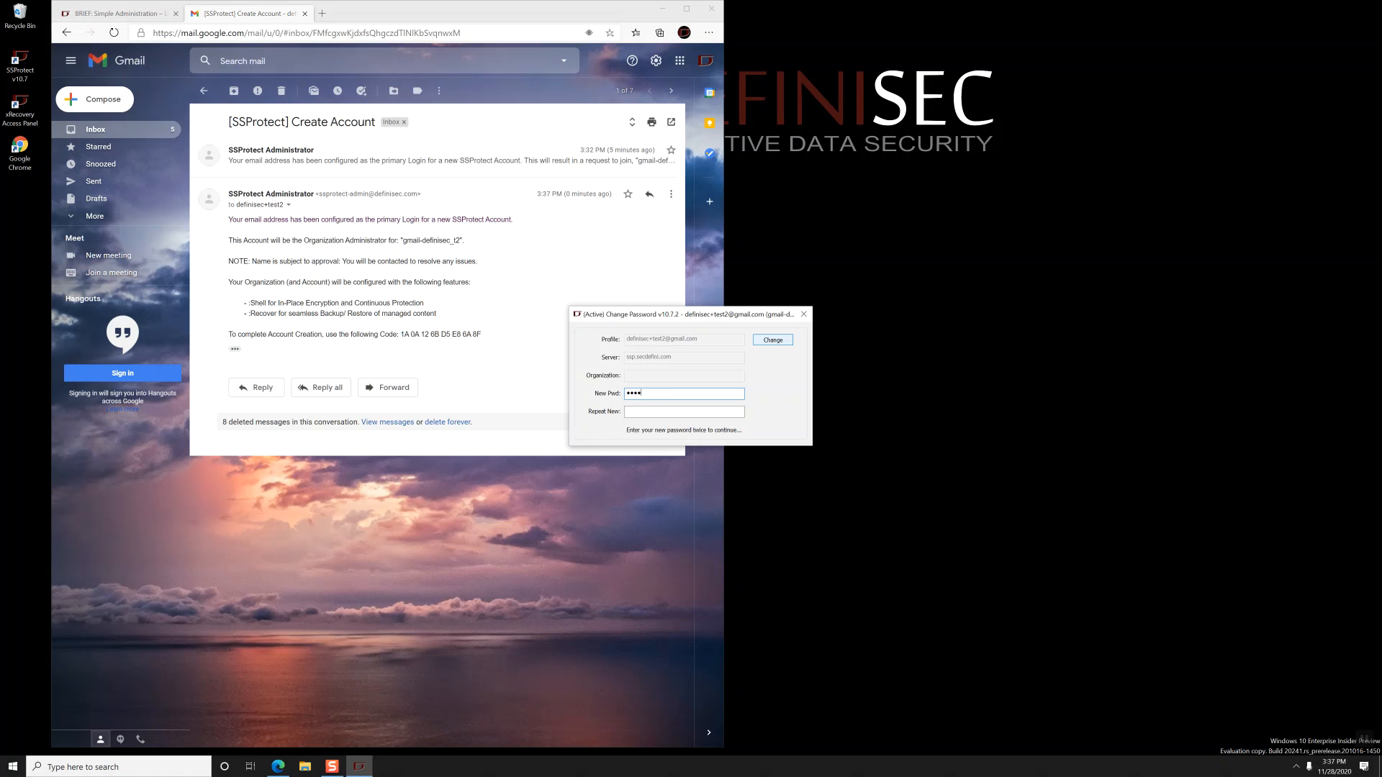
pyautogui.write('********')
pyautogui.press('Return')
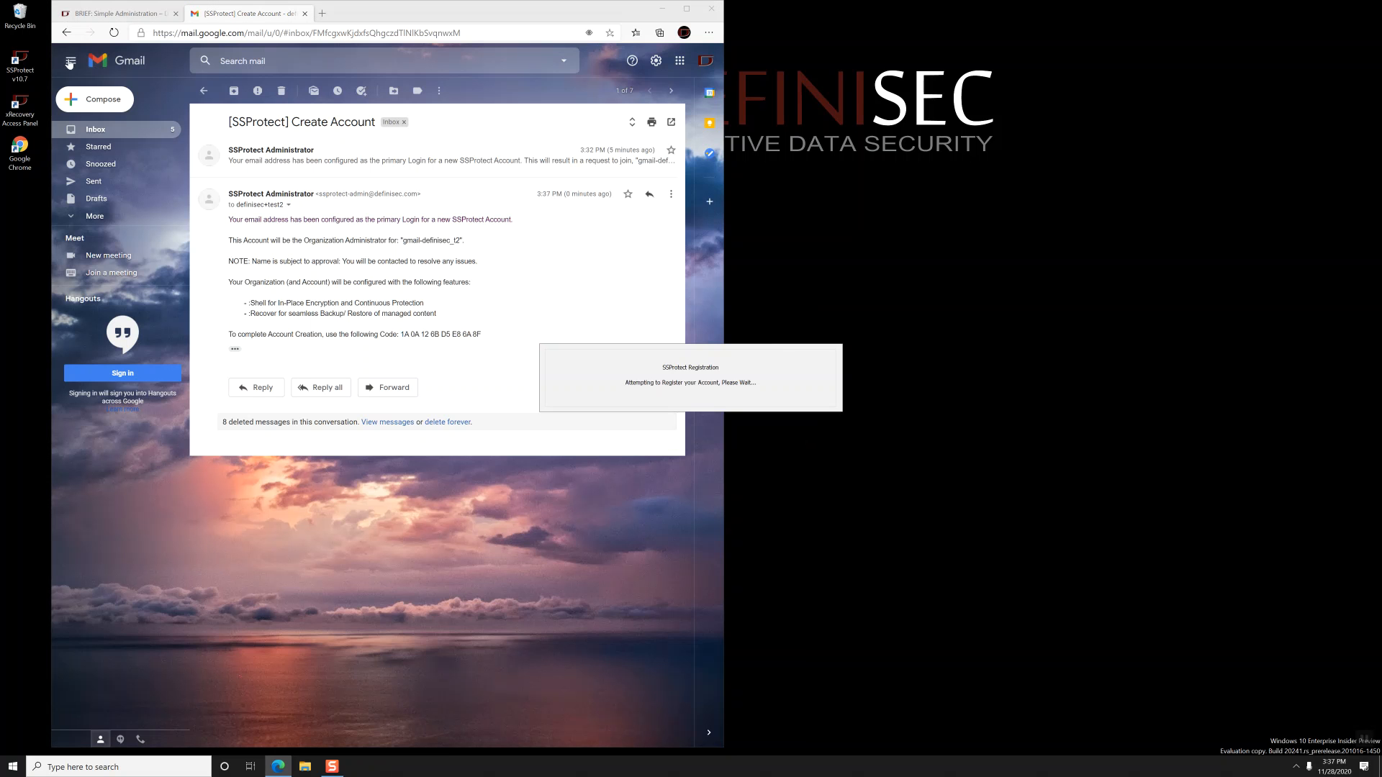
# - Create C:\TestData2 as the account's default folder and accept exporting the keys
pyautogui.click(126, 16)
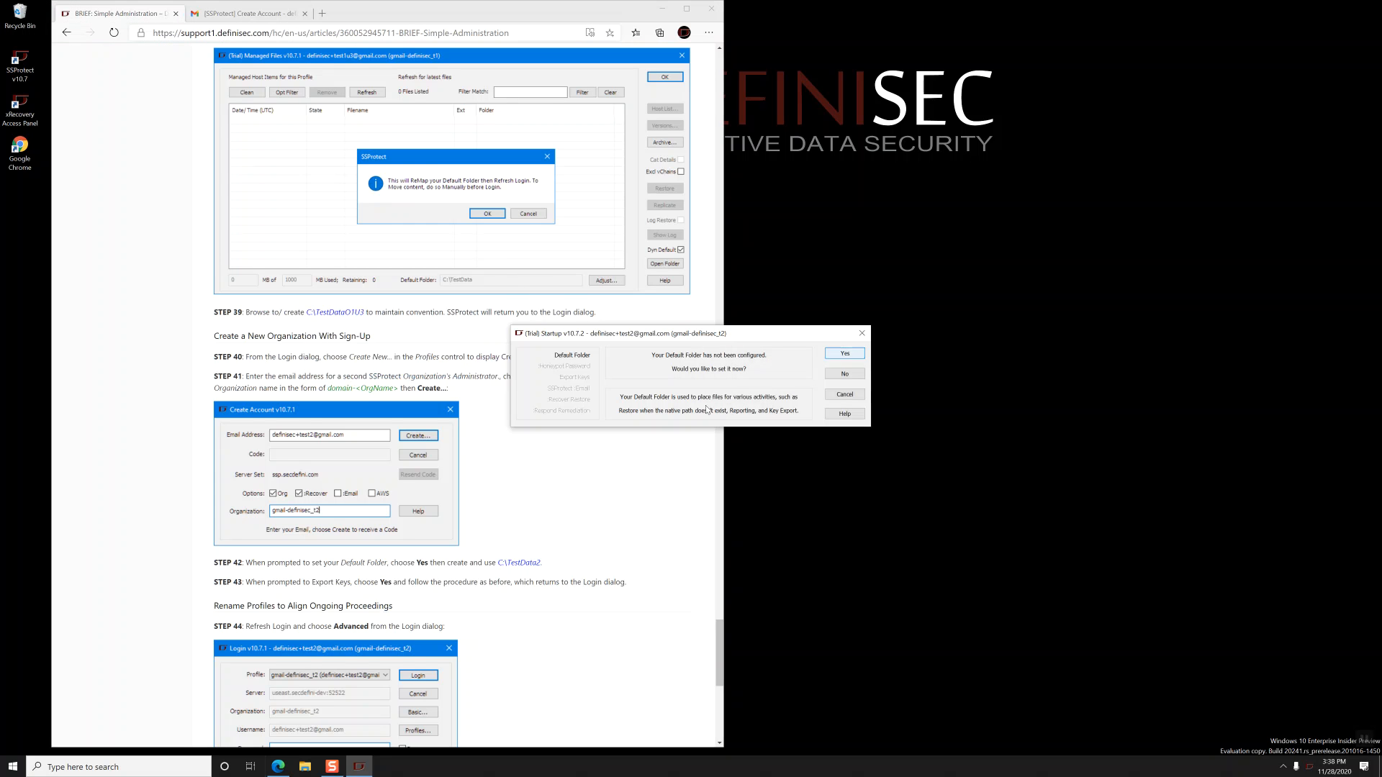
pyautogui.scroll(-6, 494, 483)
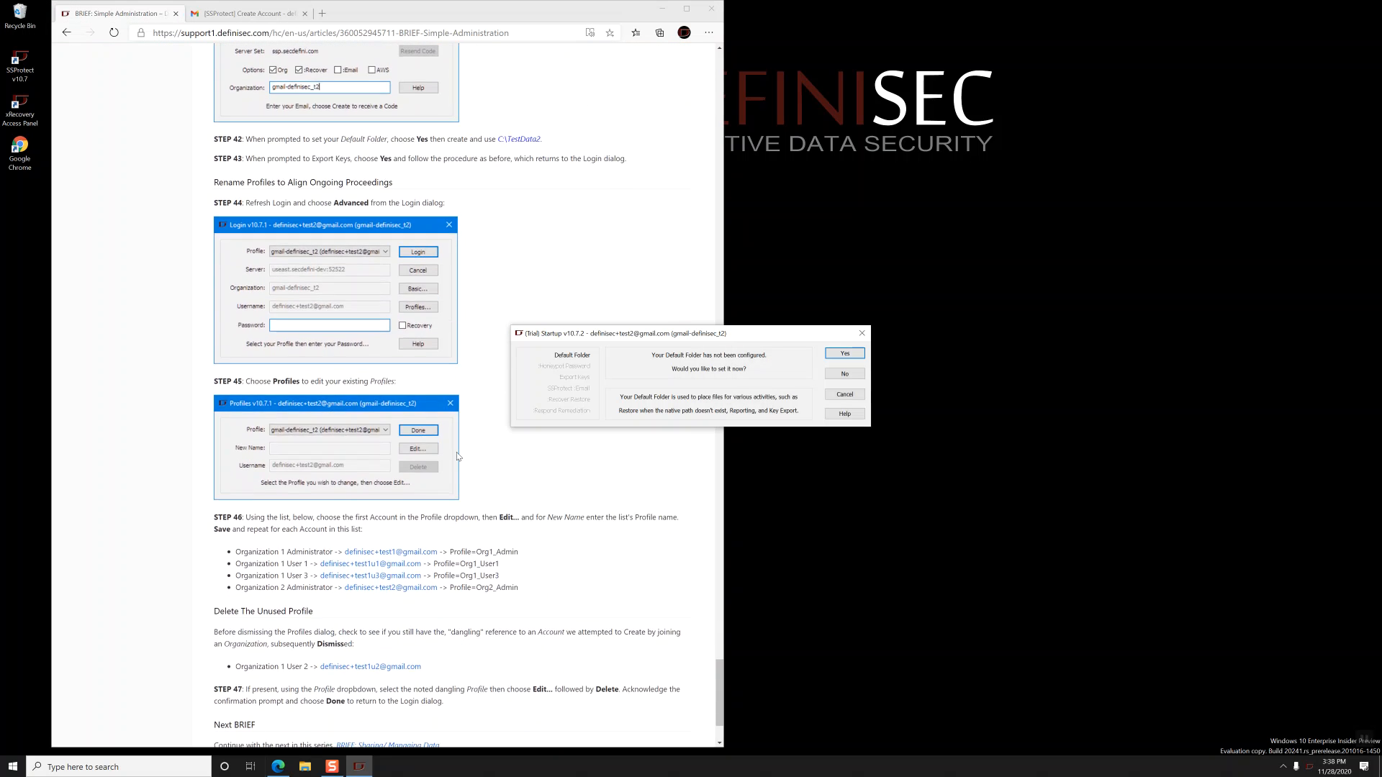
pyautogui.scroll(-2, 458, 456)
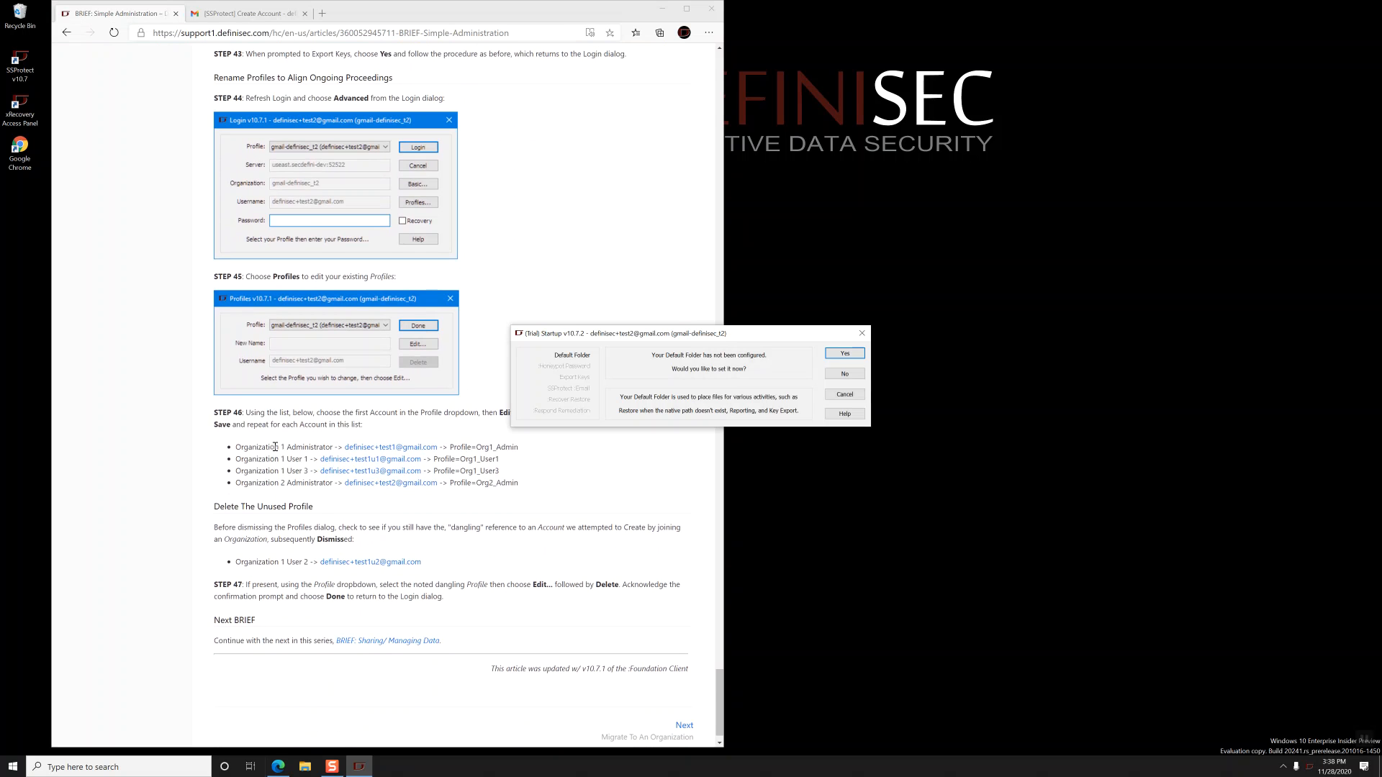
pyautogui.click(844, 355)
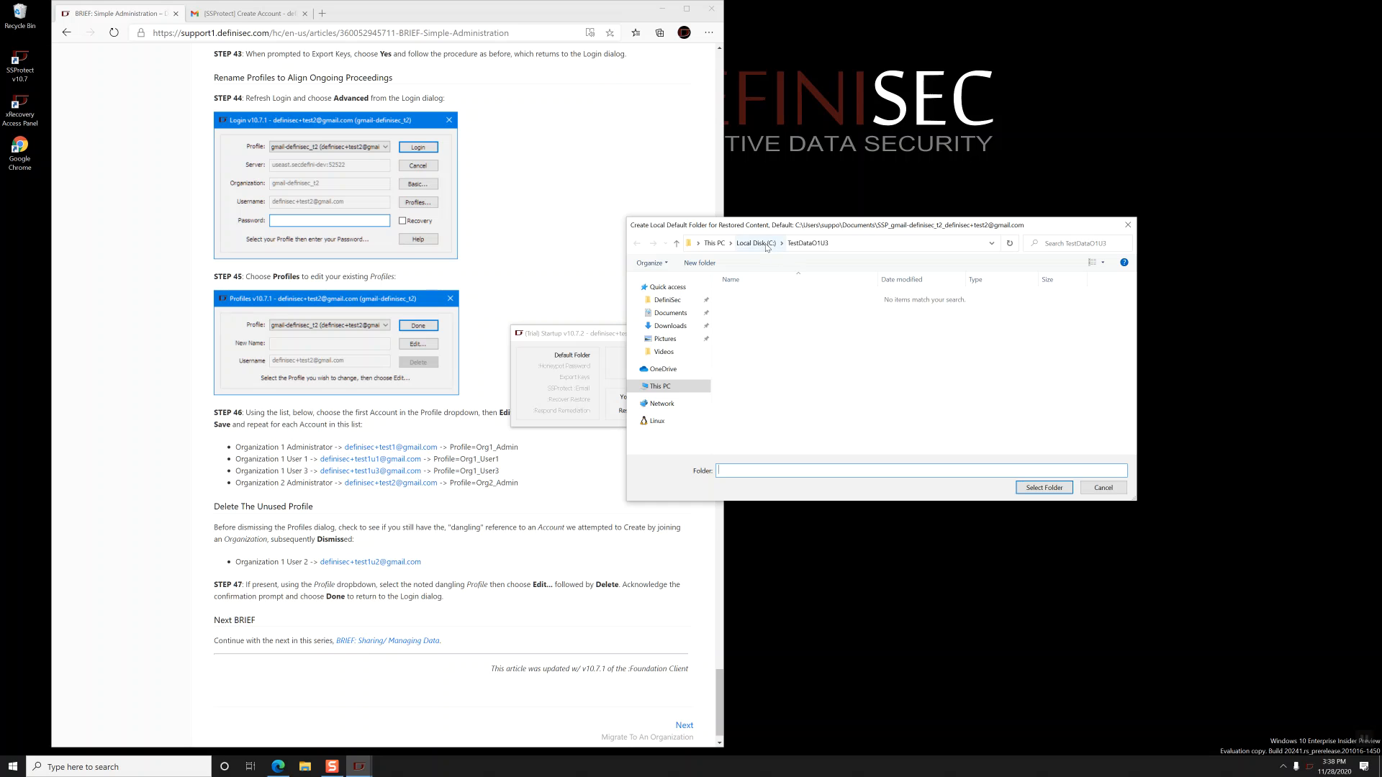
pyautogui.click(767, 245)
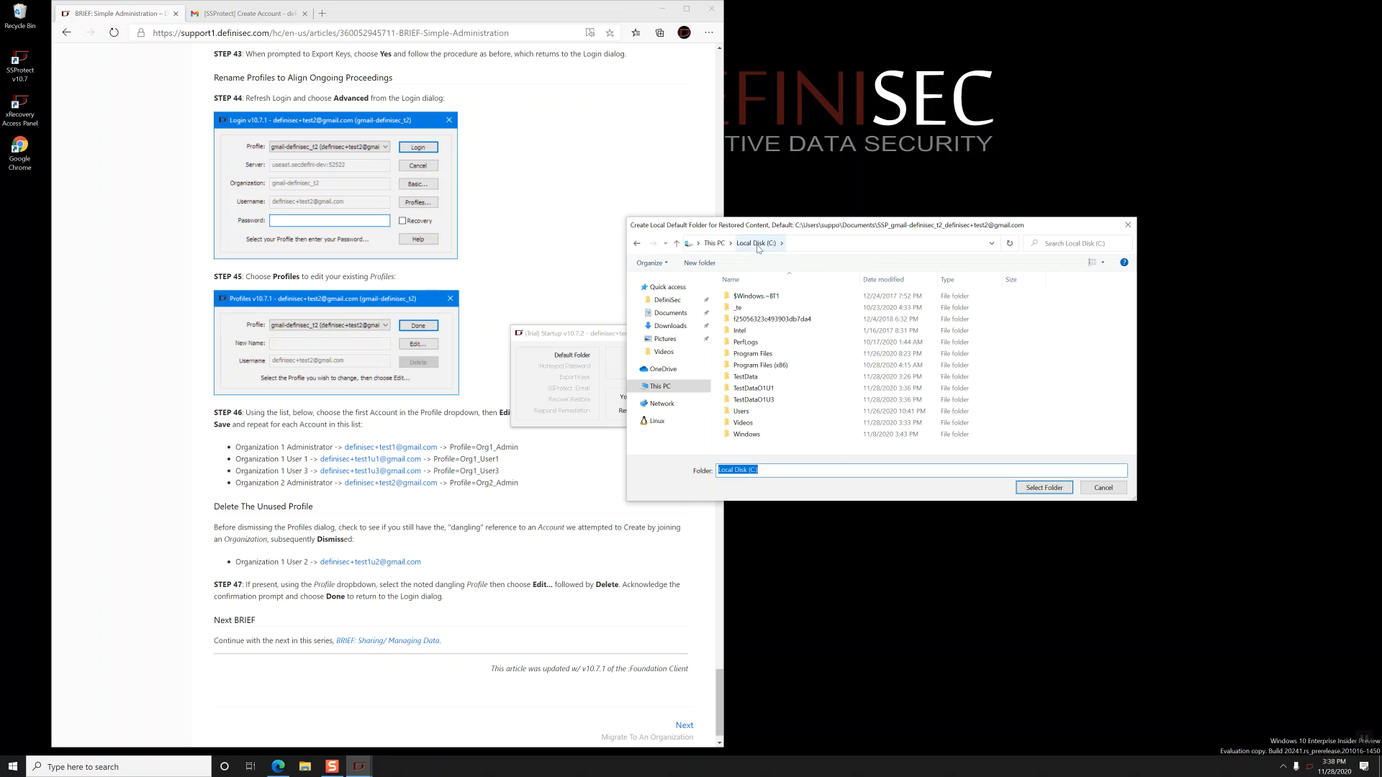
pyautogui.click(699, 264)
pyautogui.write('TestData2')
pyautogui.press('Return')
pyautogui.press('Return')
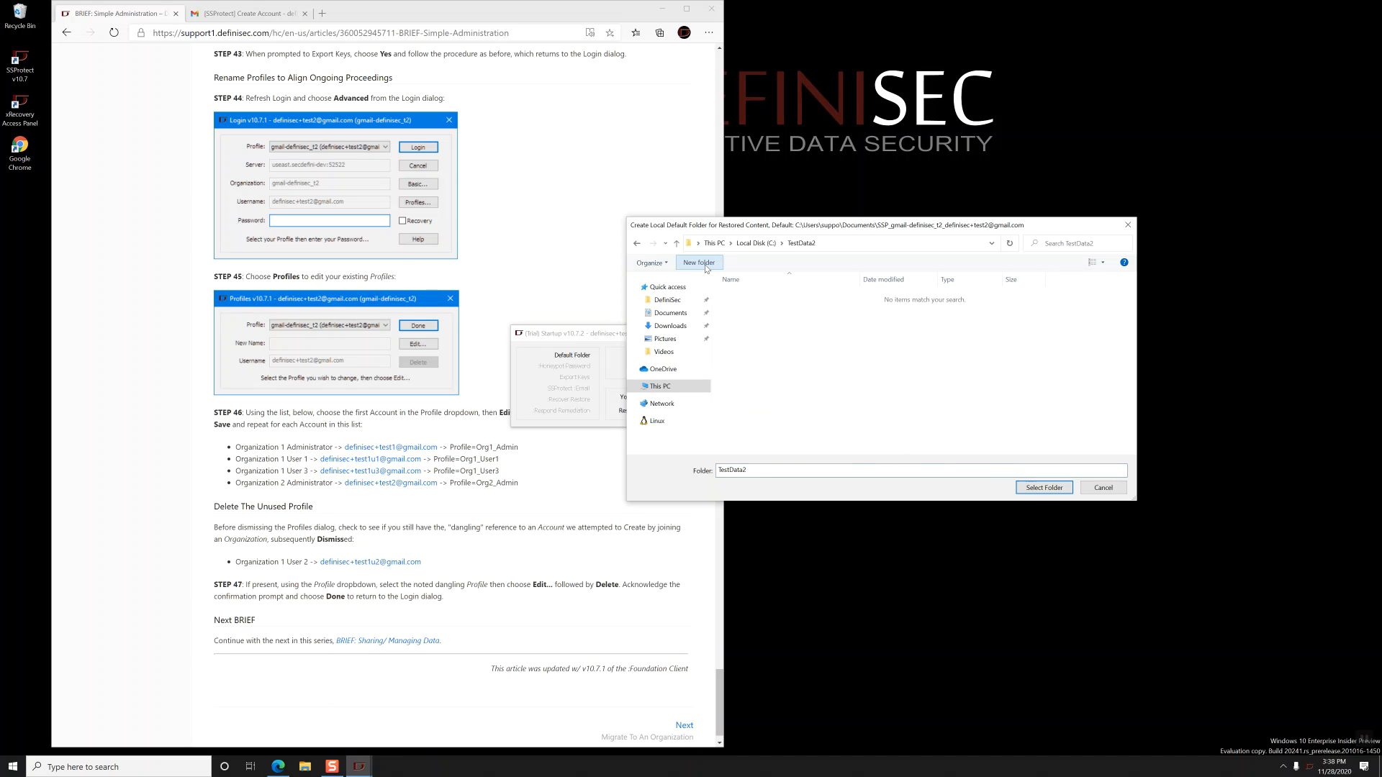
pyautogui.click(1042, 486)
pyautogui.click(844, 354)
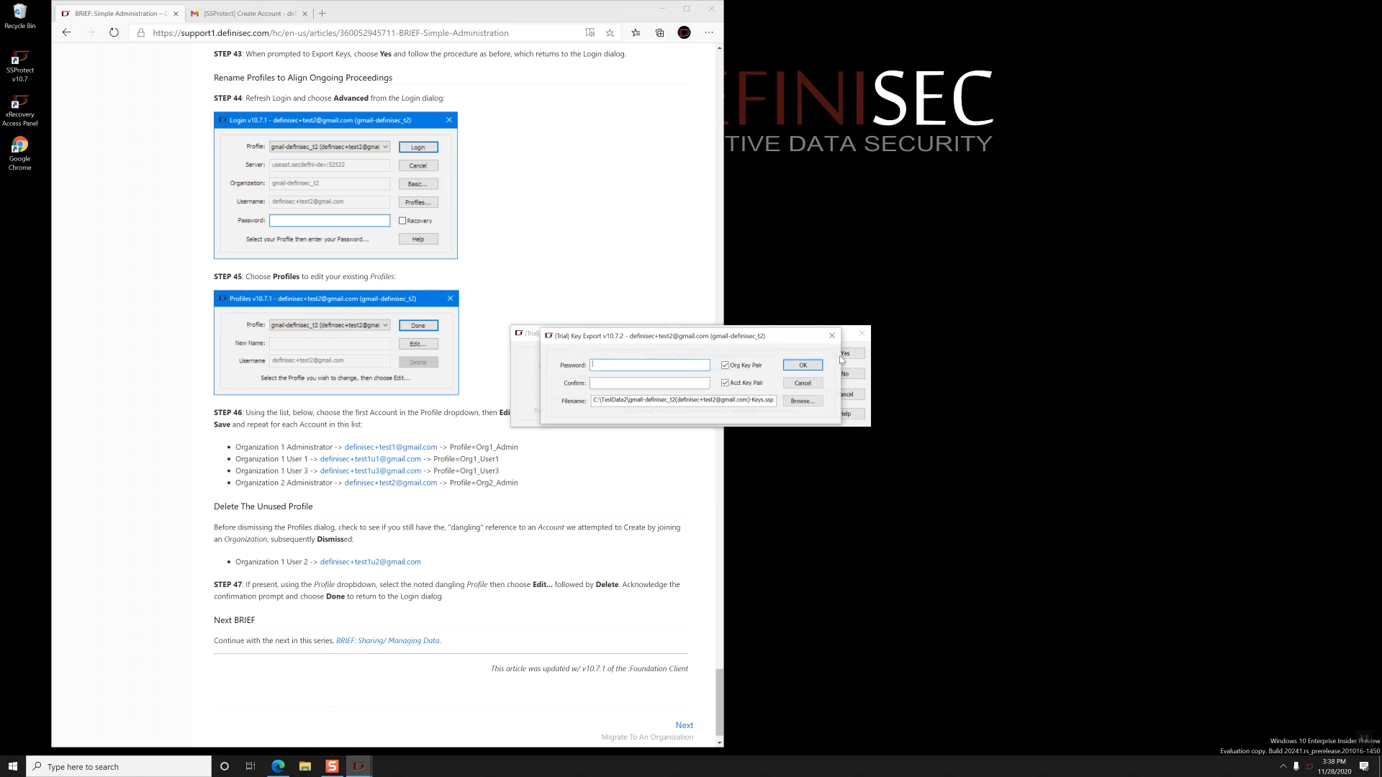
# - Export the organization and account keys protected by the key password, and acknowledge
pyautogui.write('••••••••••••••')
pyautogui.press('Return')
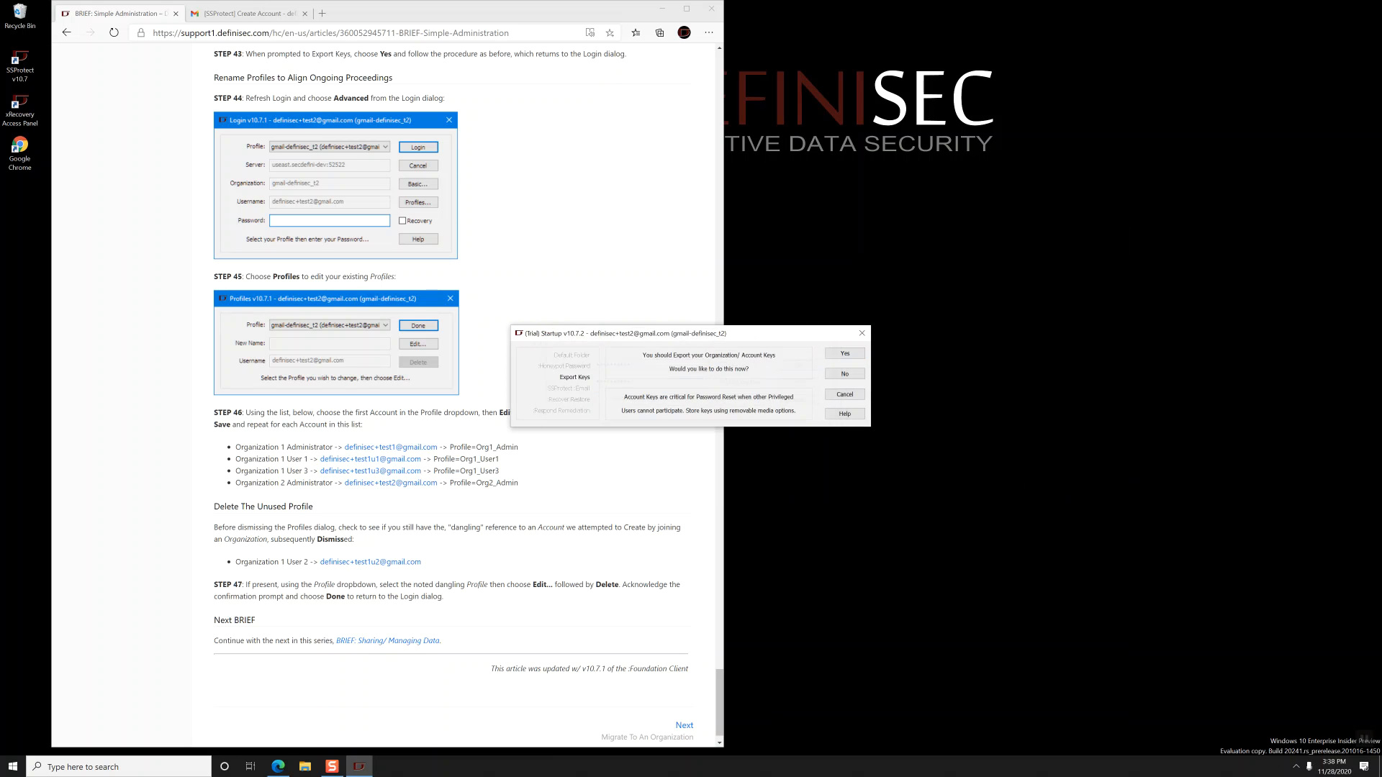
pyautogui.click(844, 356)
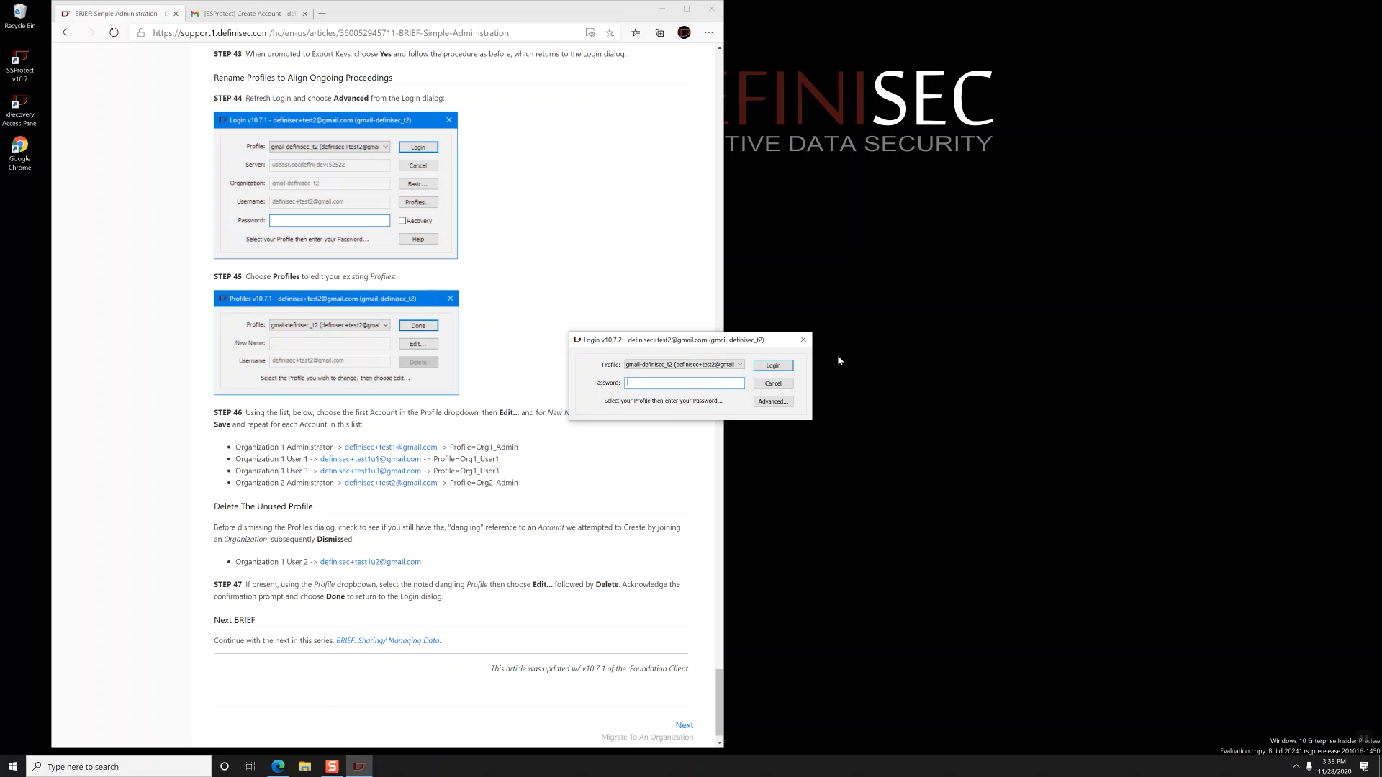
# - Under Advanced > Profiles, rename the IND profile to Org1_Admin
pyautogui.click(766, 407)
pyautogui.click(772, 393)
pyautogui.click(715, 361)
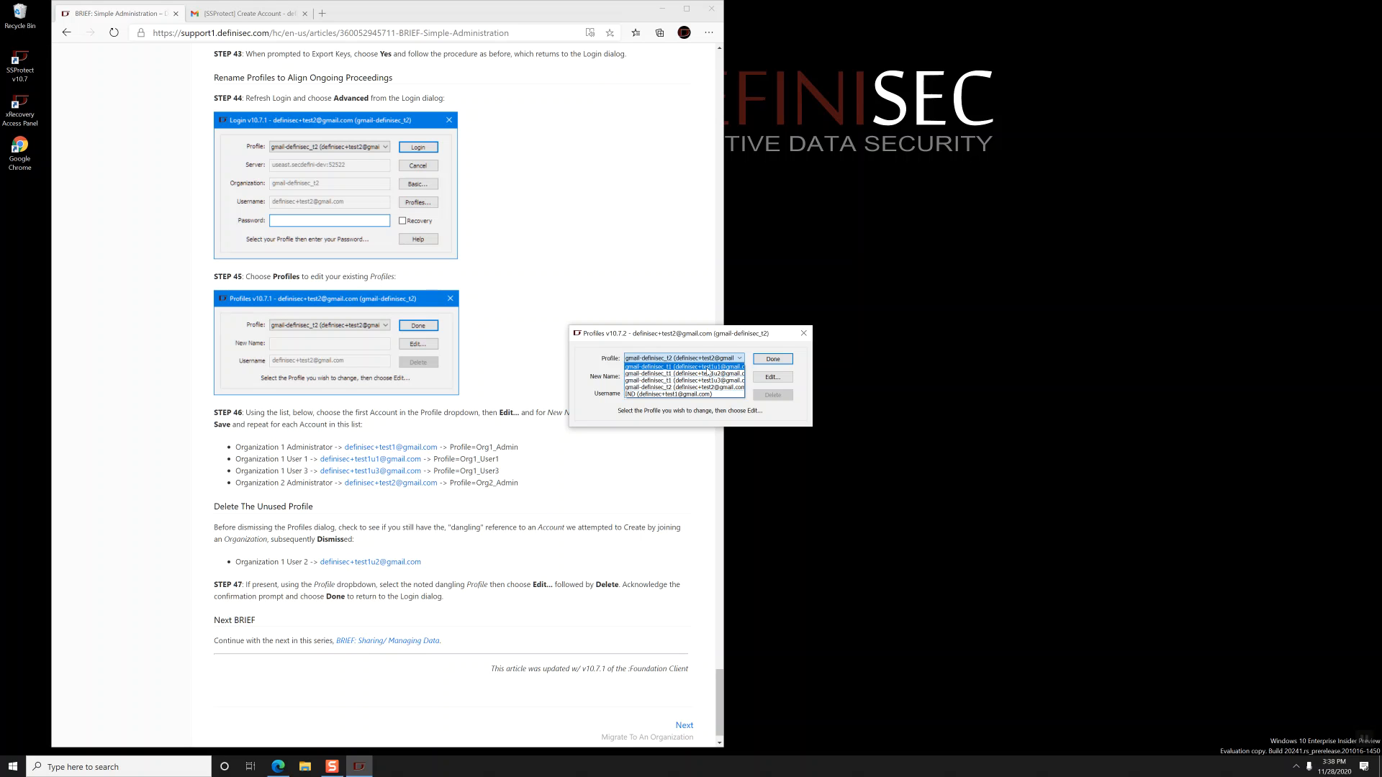
pyautogui.click(655, 396)
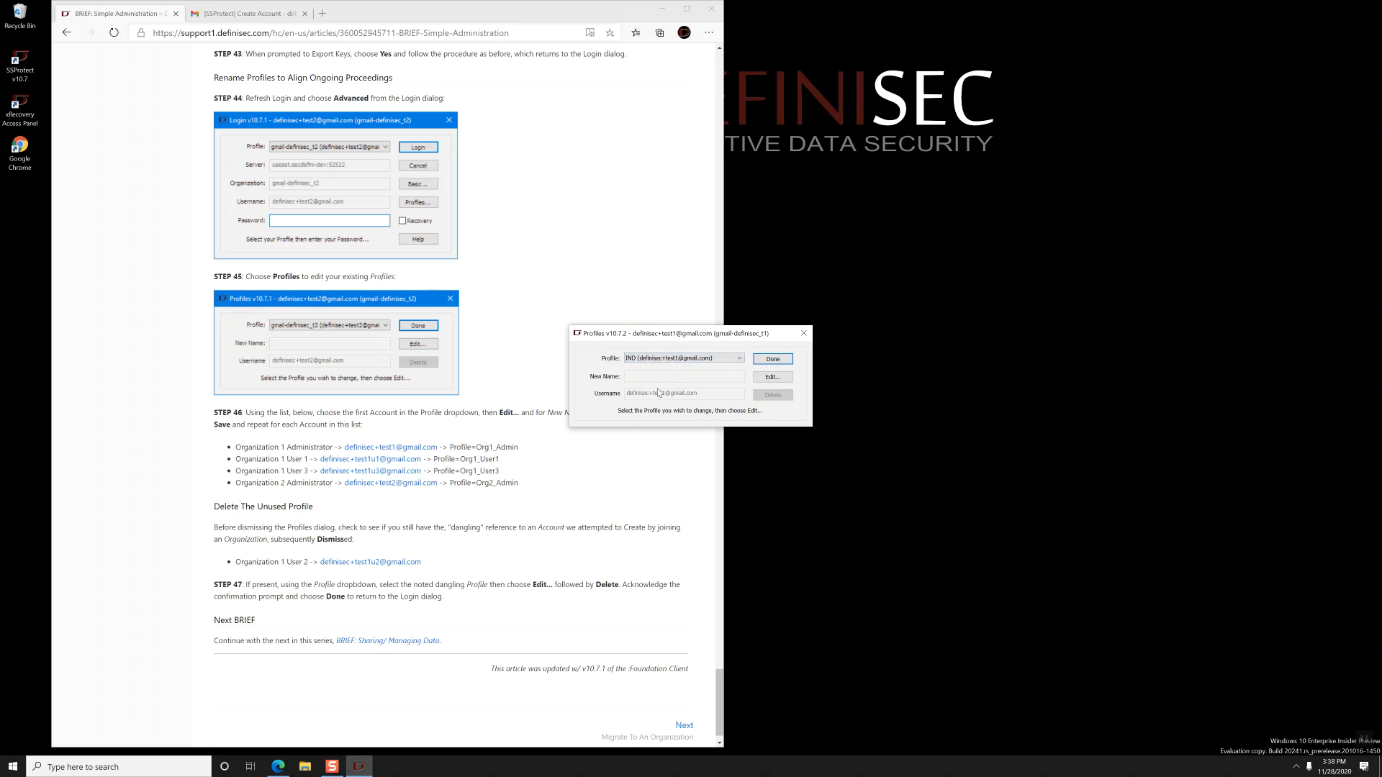
pyautogui.click(766, 378)
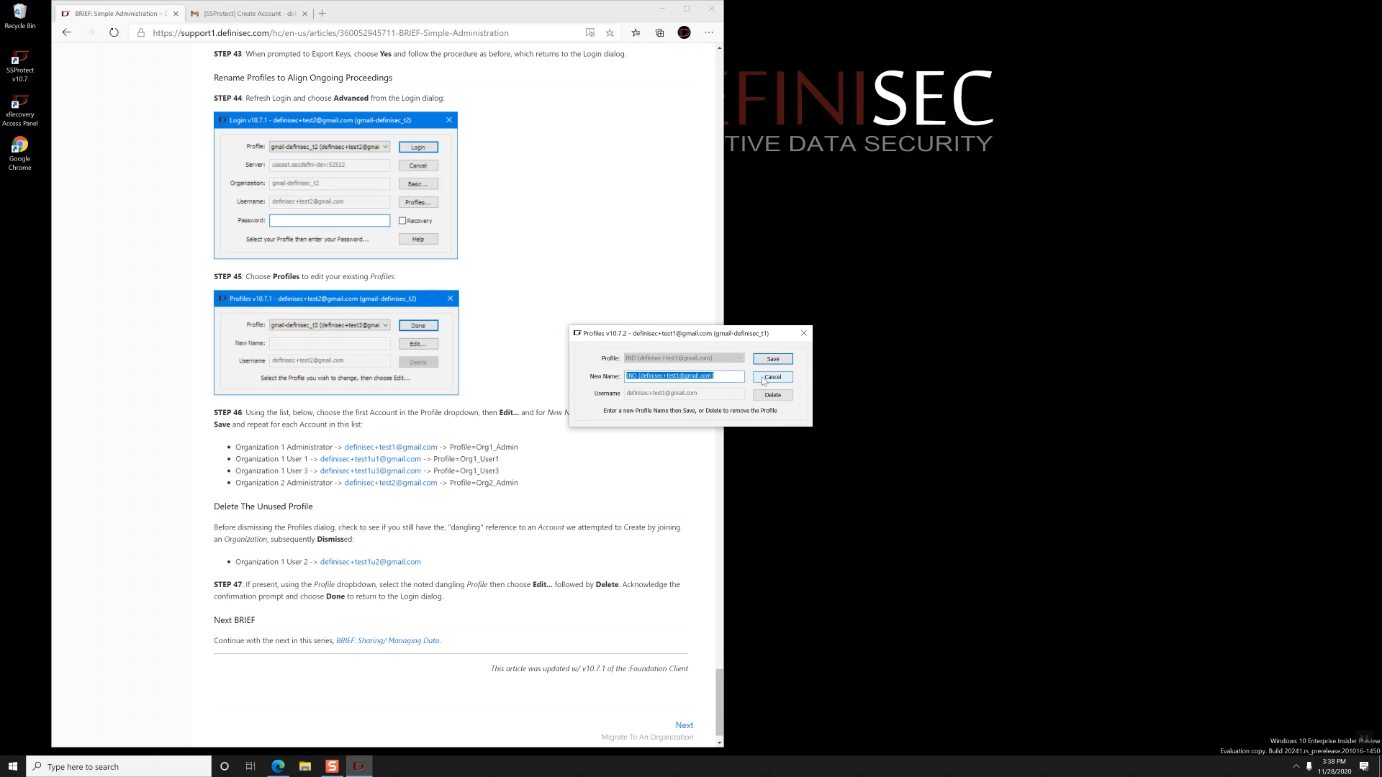
pyautogui.write('Org1_Admin')
pyautogui.click(773, 359)
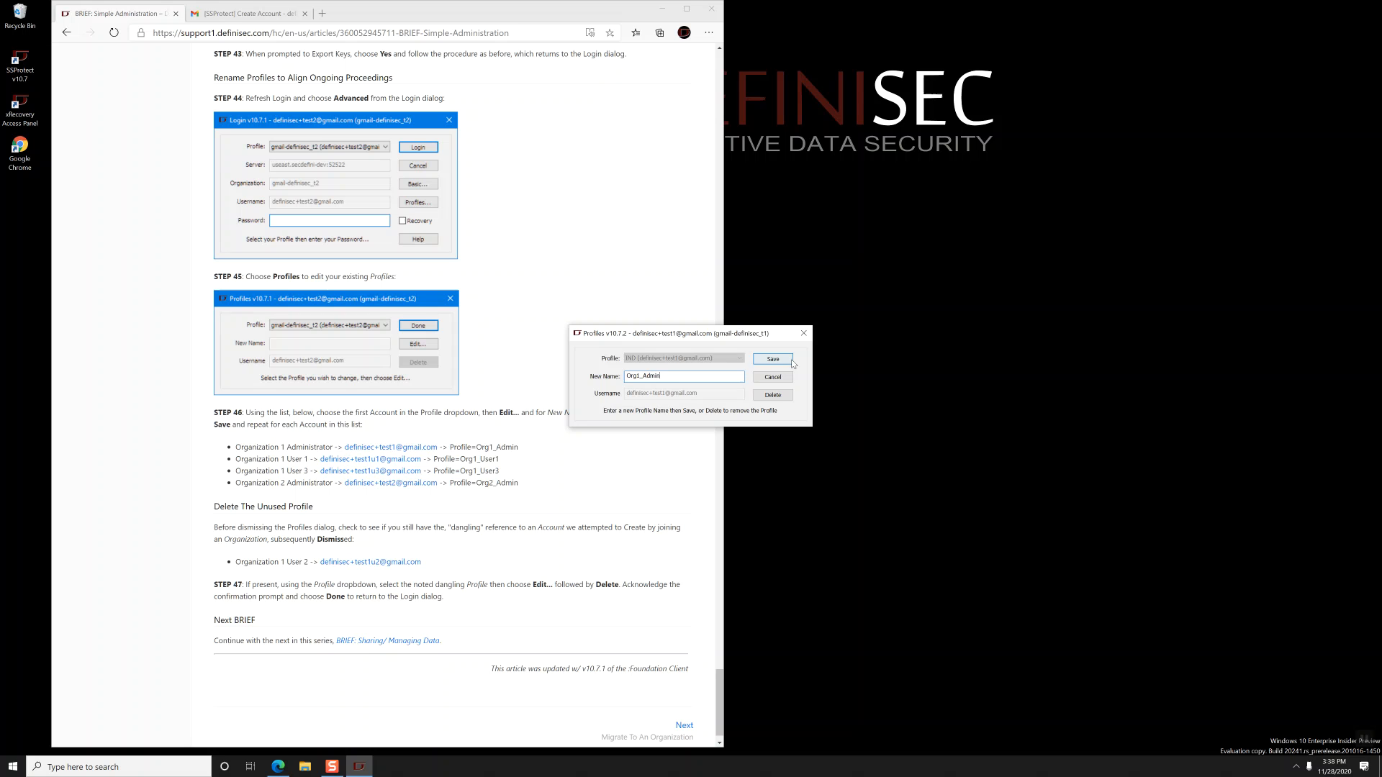
pyautogui.click(716, 359)
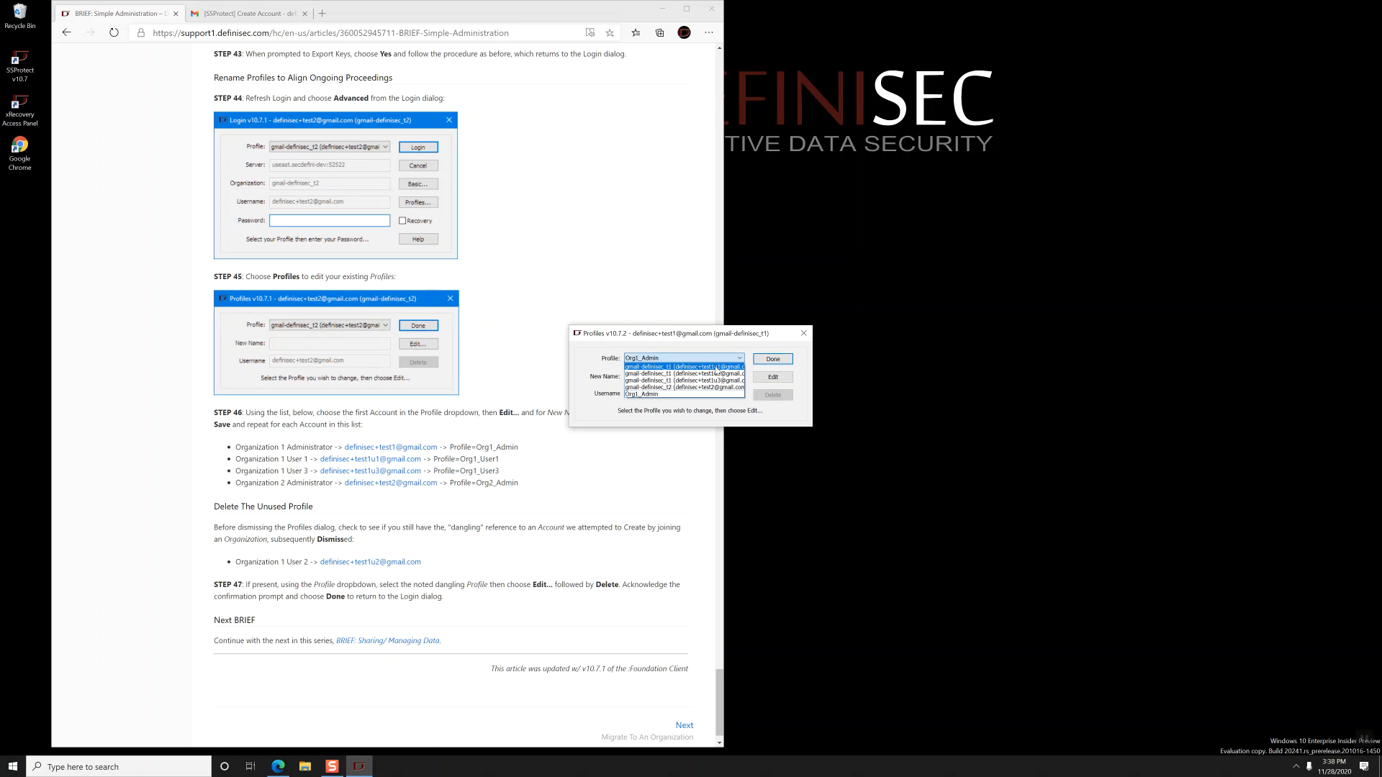
# - Rename the Organization 1 User 1 and User 3 profiles to Org1_User1 and Org1_User3
pyautogui.click(715, 368)
pyautogui.click(774, 377)
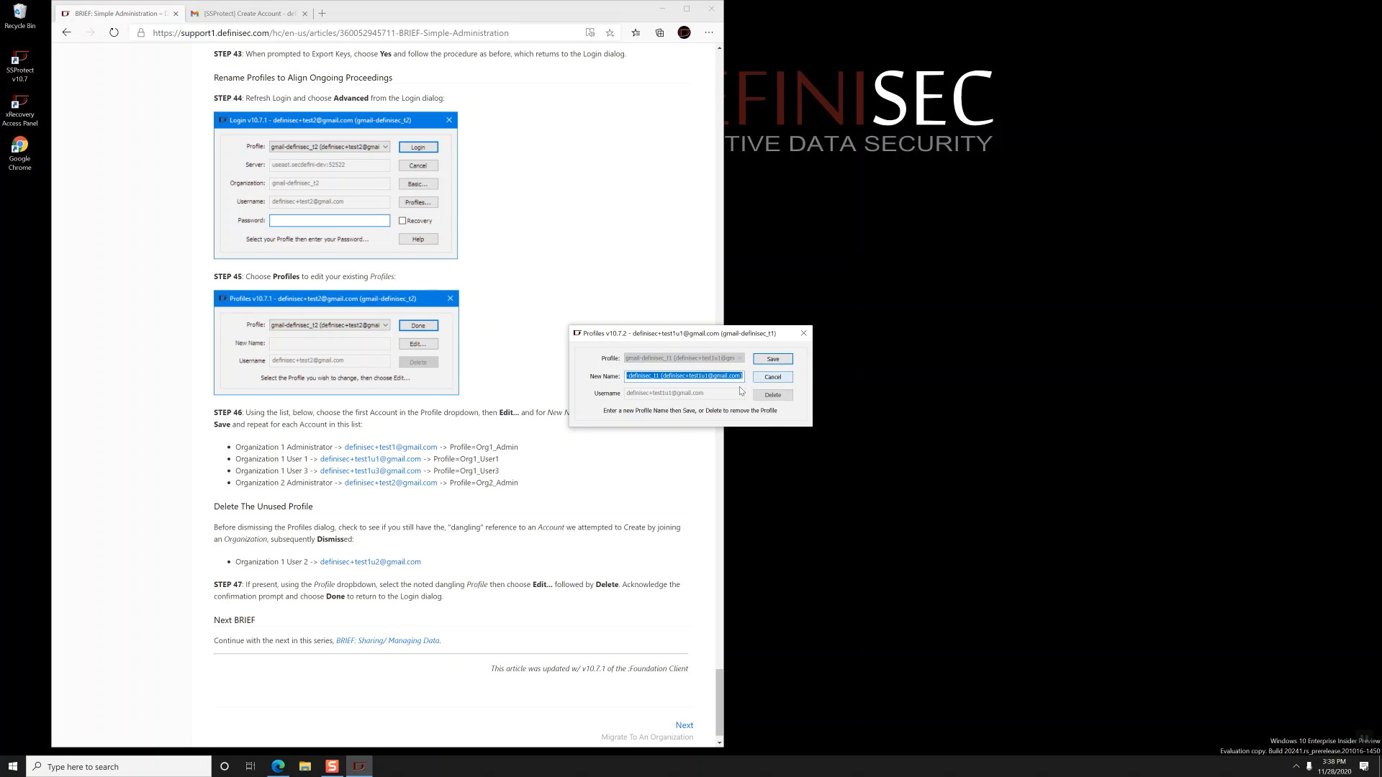
pyautogui.write('Org1')
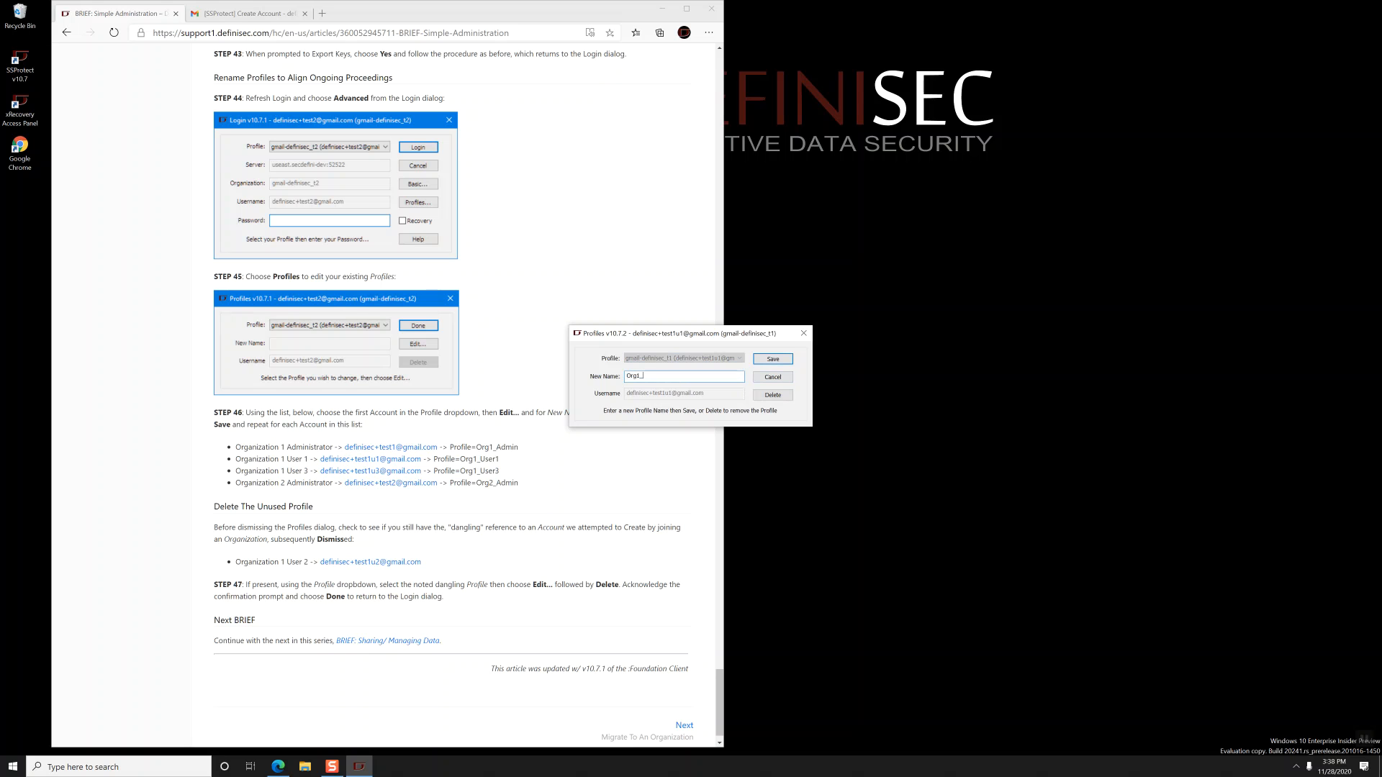
pyautogui.write('_User1')
pyautogui.press('Return')
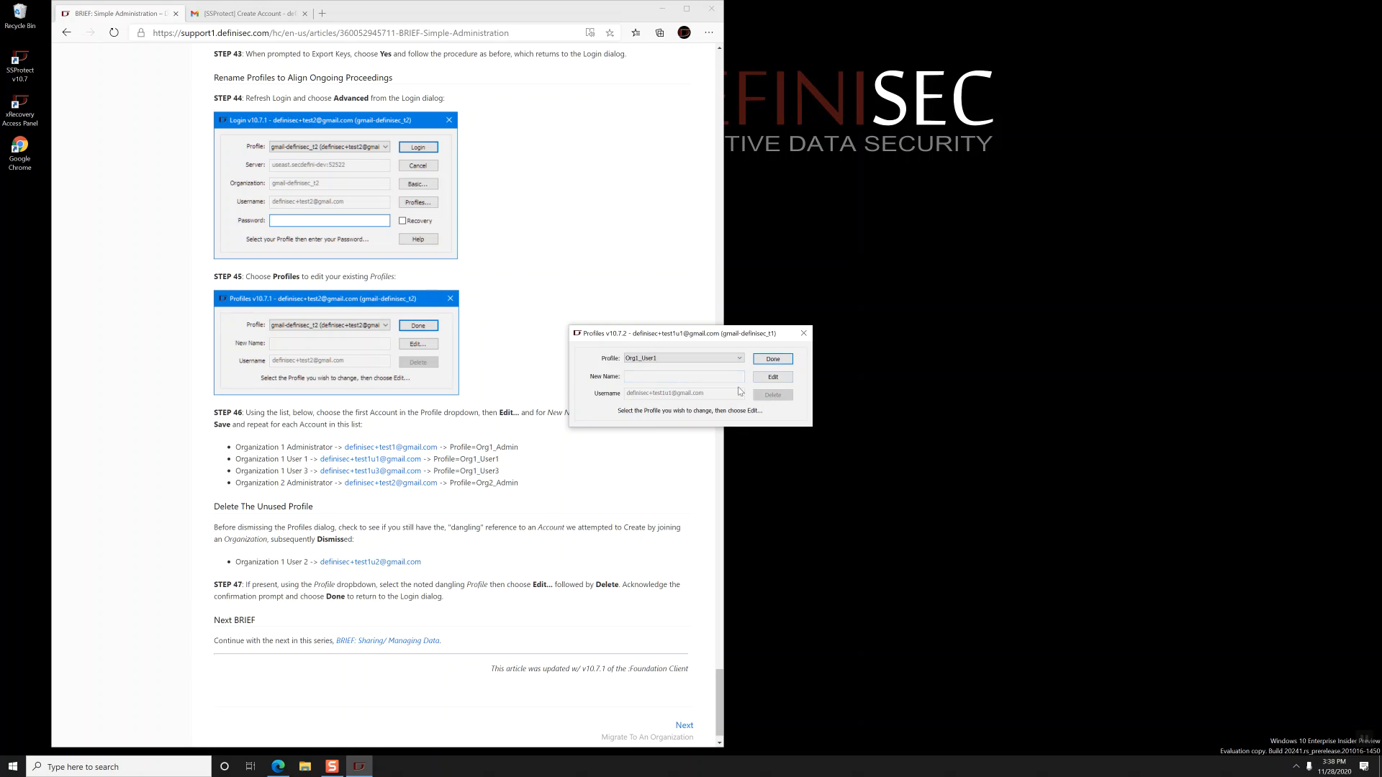
pyautogui.click(714, 359)
pyautogui.click(716, 375)
pyautogui.click(767, 379)
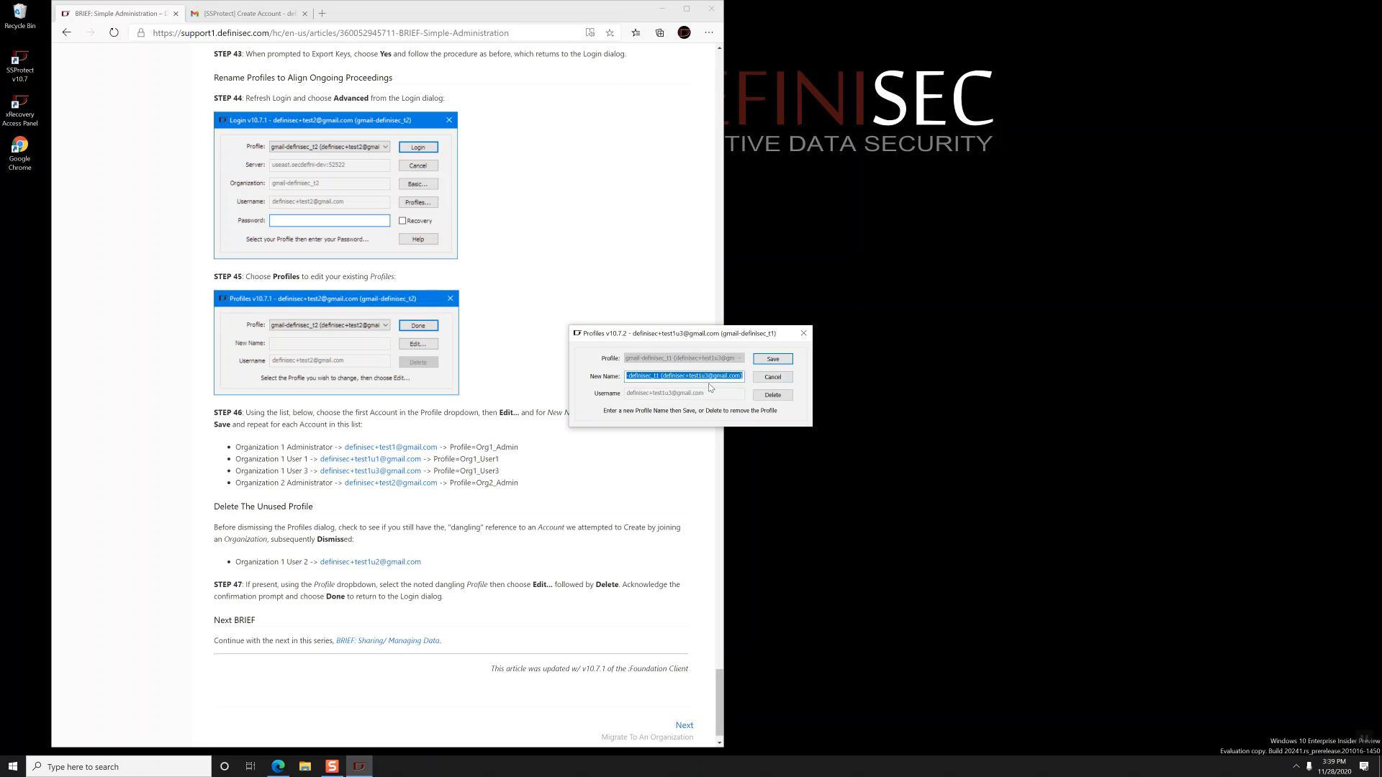
pyautogui.write('Org1_User3')
pyautogui.press('Return')
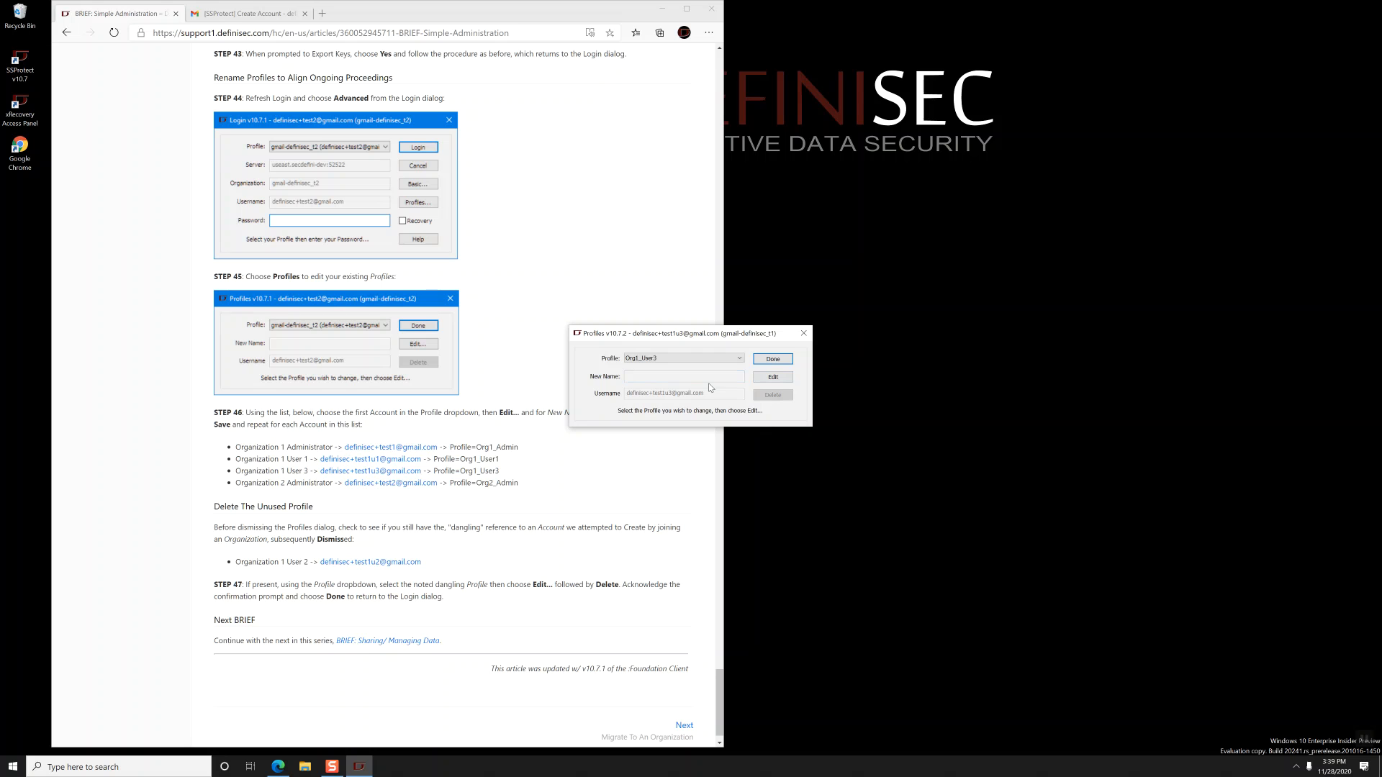
# - Rename the second organization's admin profile to Org2_Admin
pyautogui.click(724, 360)
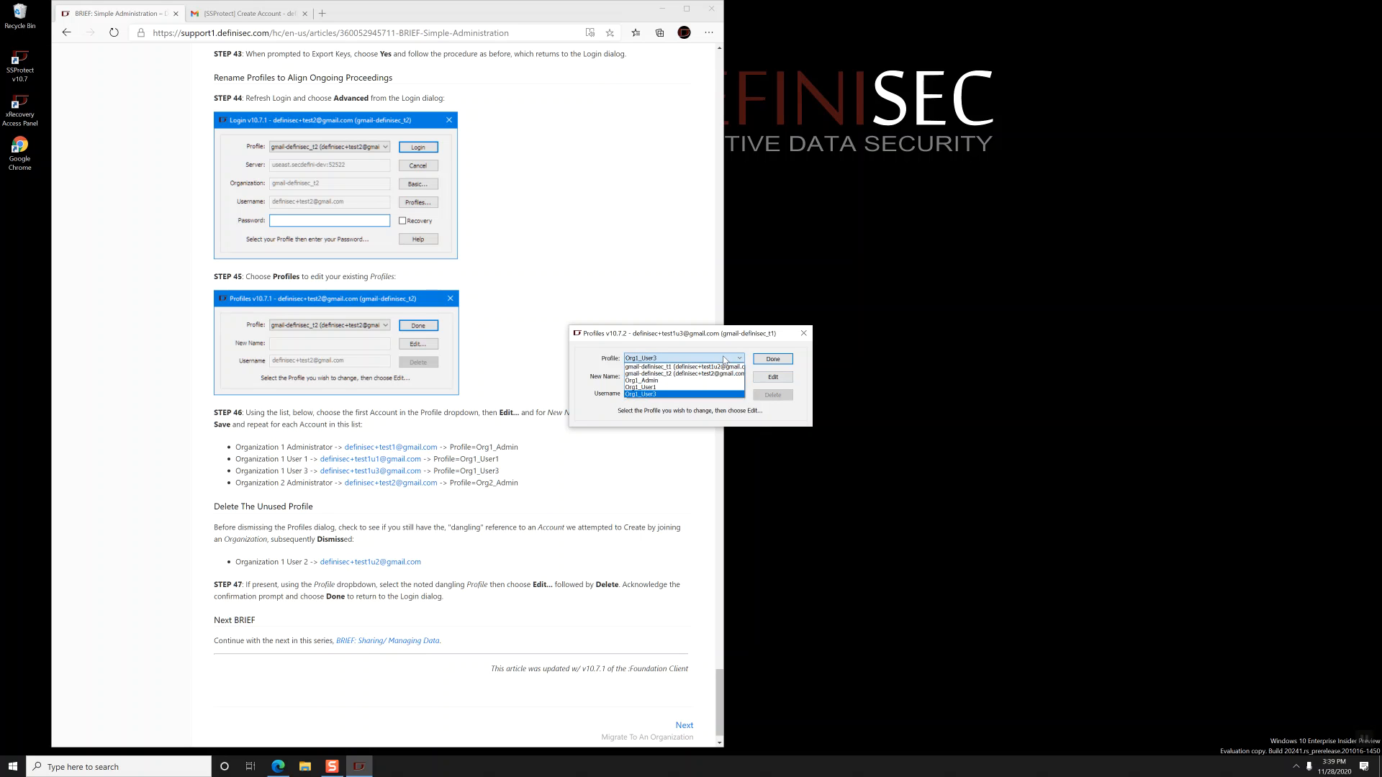
pyautogui.click(773, 377)
pyautogui.write('Org')
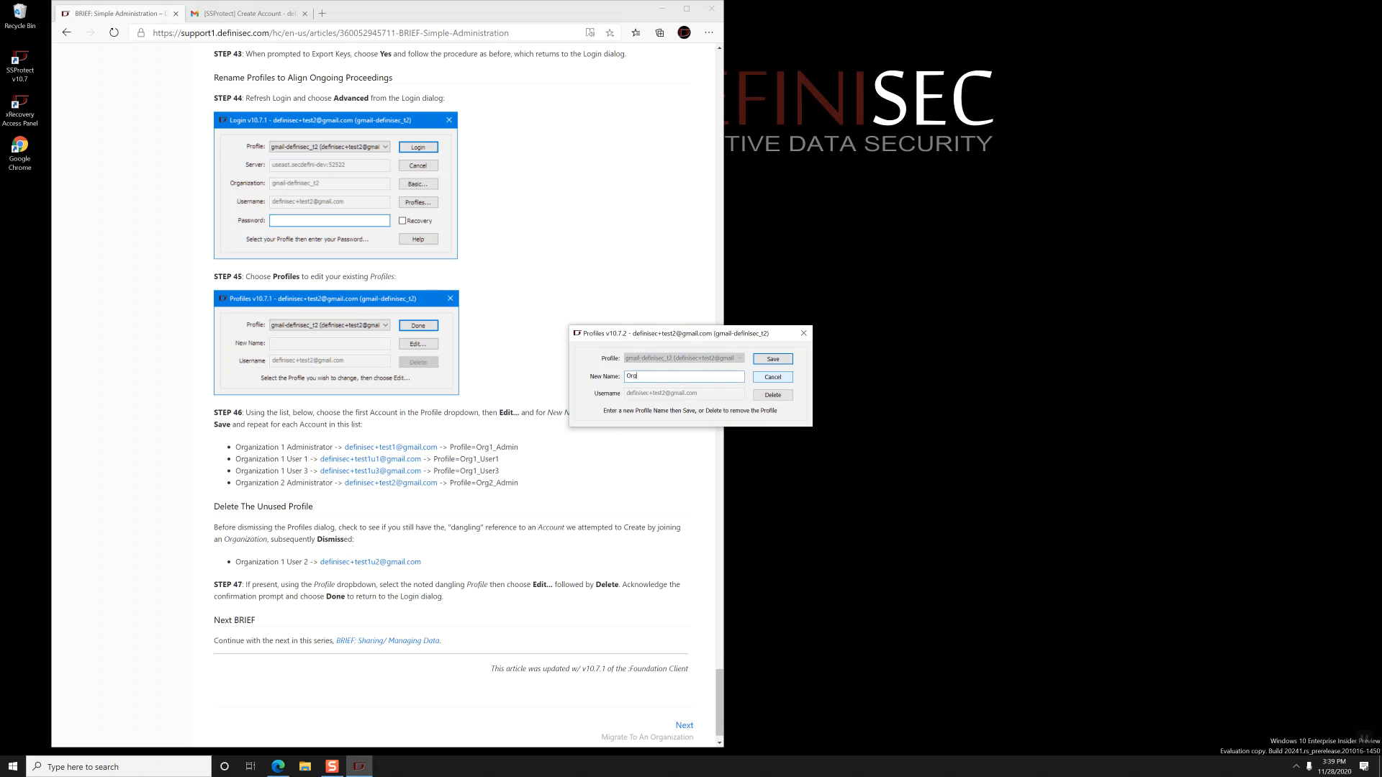
pyautogui.write('2_Admin')
pyautogui.press('Return')
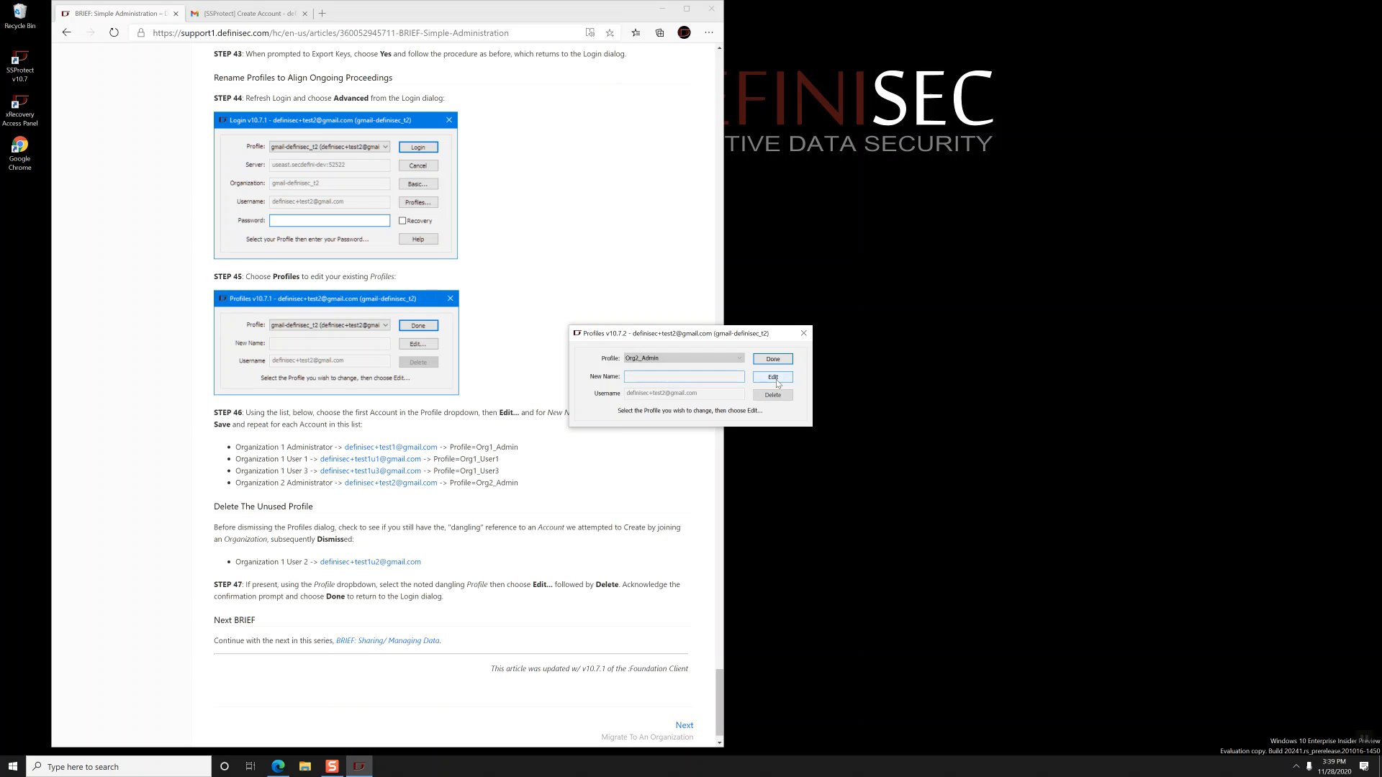
# - Delete the unused test1u2 profile, confirm, and close profile management back to Login
pyautogui.click(727, 361)
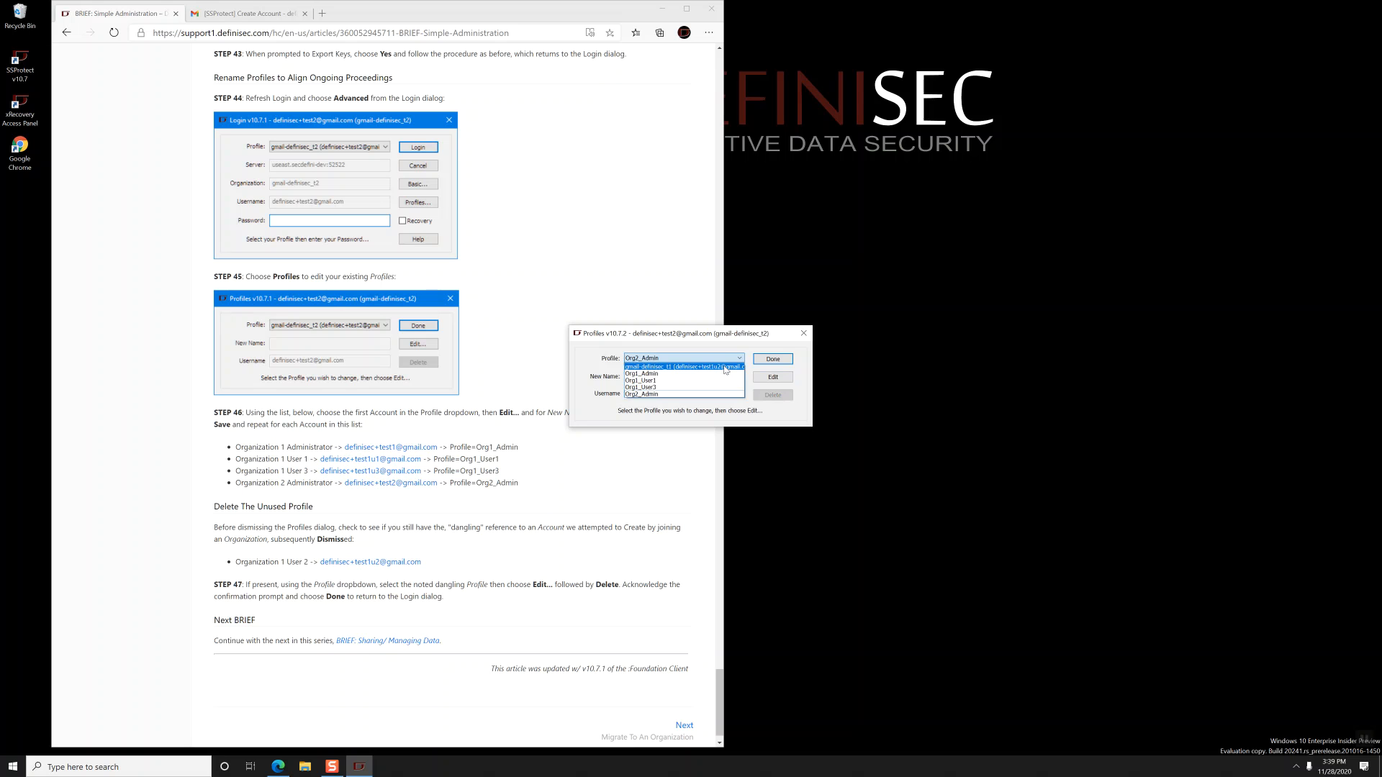
pyautogui.click(725, 369)
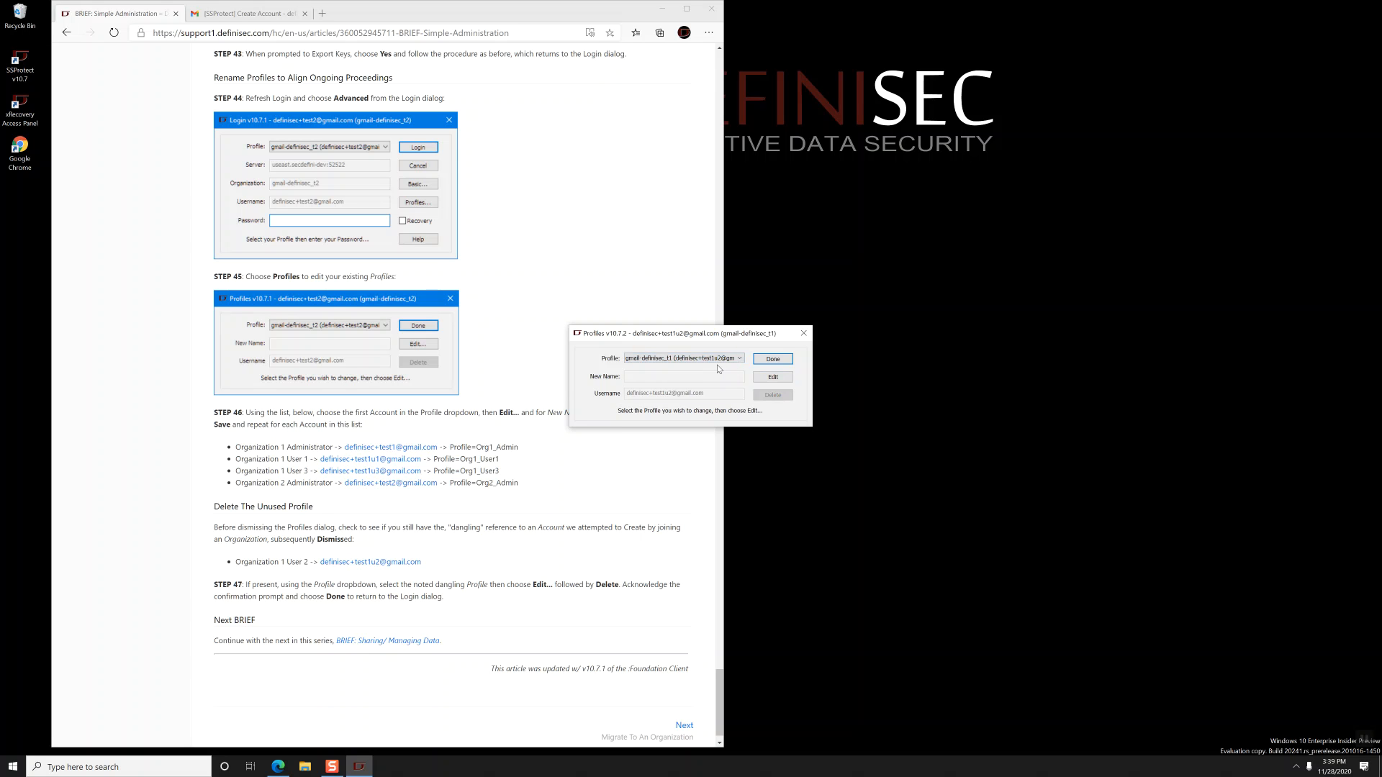
pyautogui.click(773, 377)
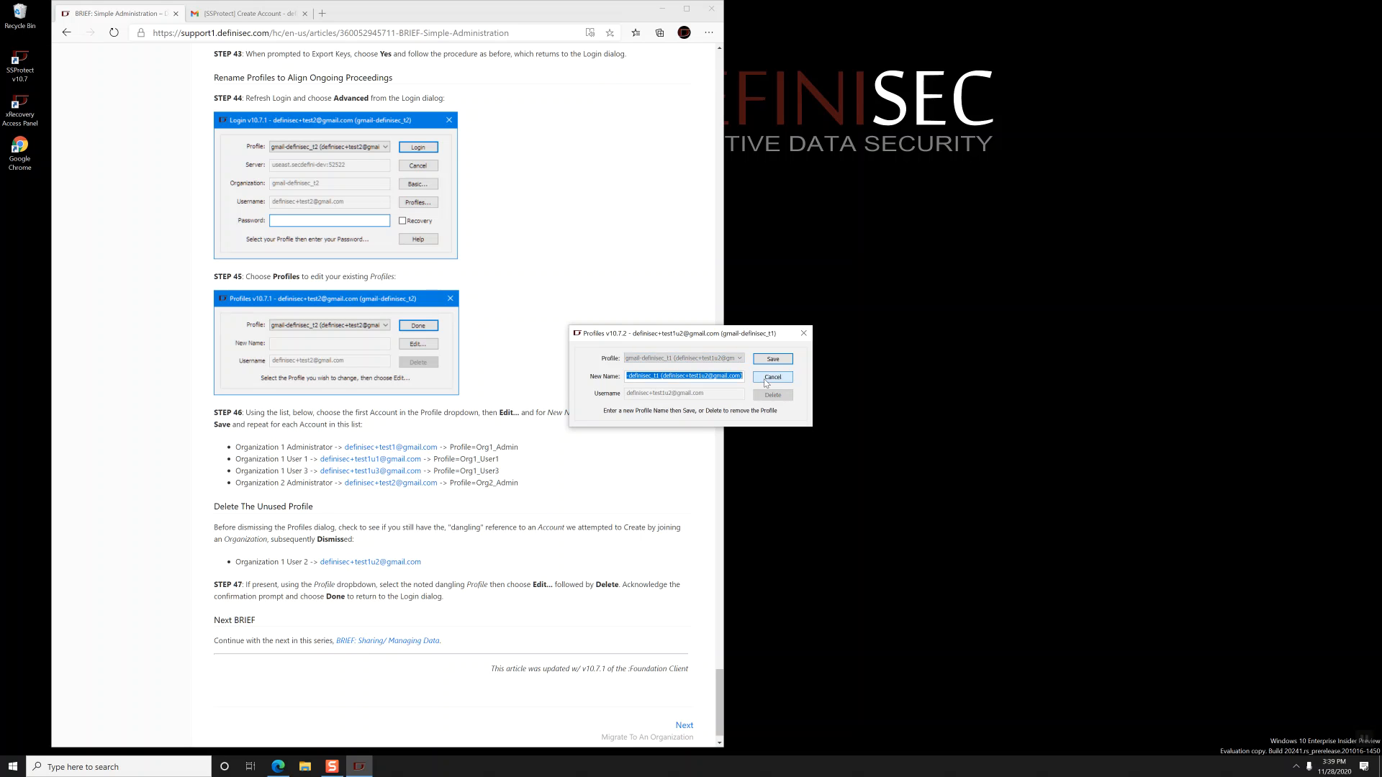
pyautogui.click(780, 397)
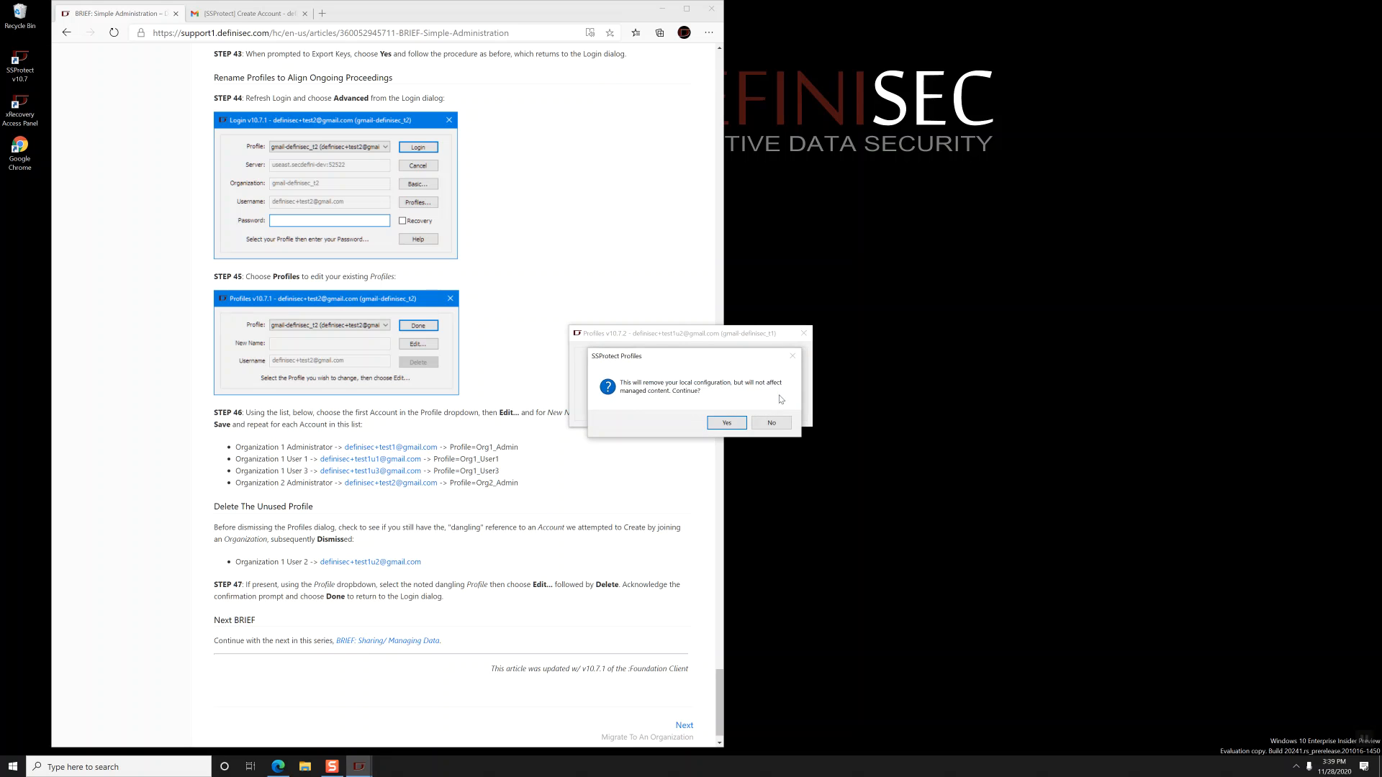
pyautogui.click(725, 425)
pyautogui.click(771, 359)
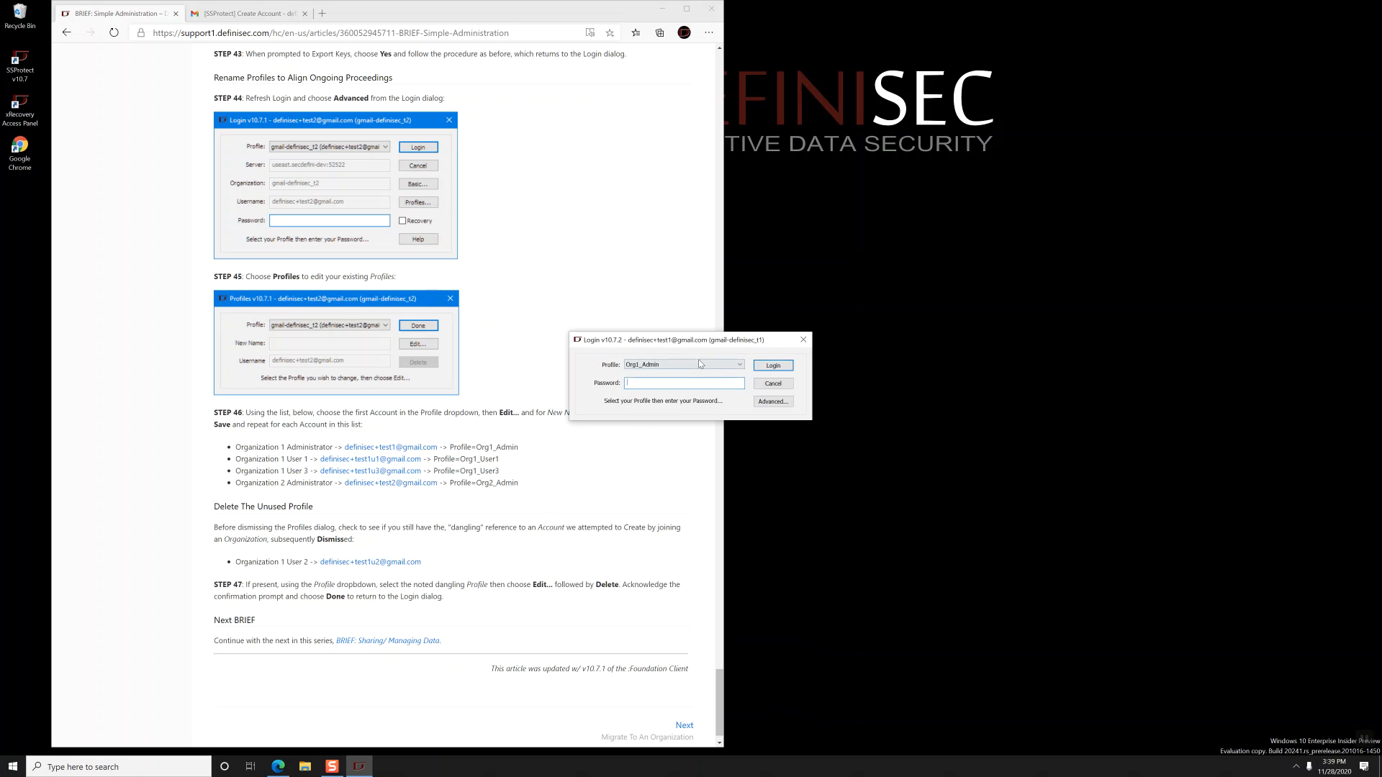
pyautogui.click(700, 364)
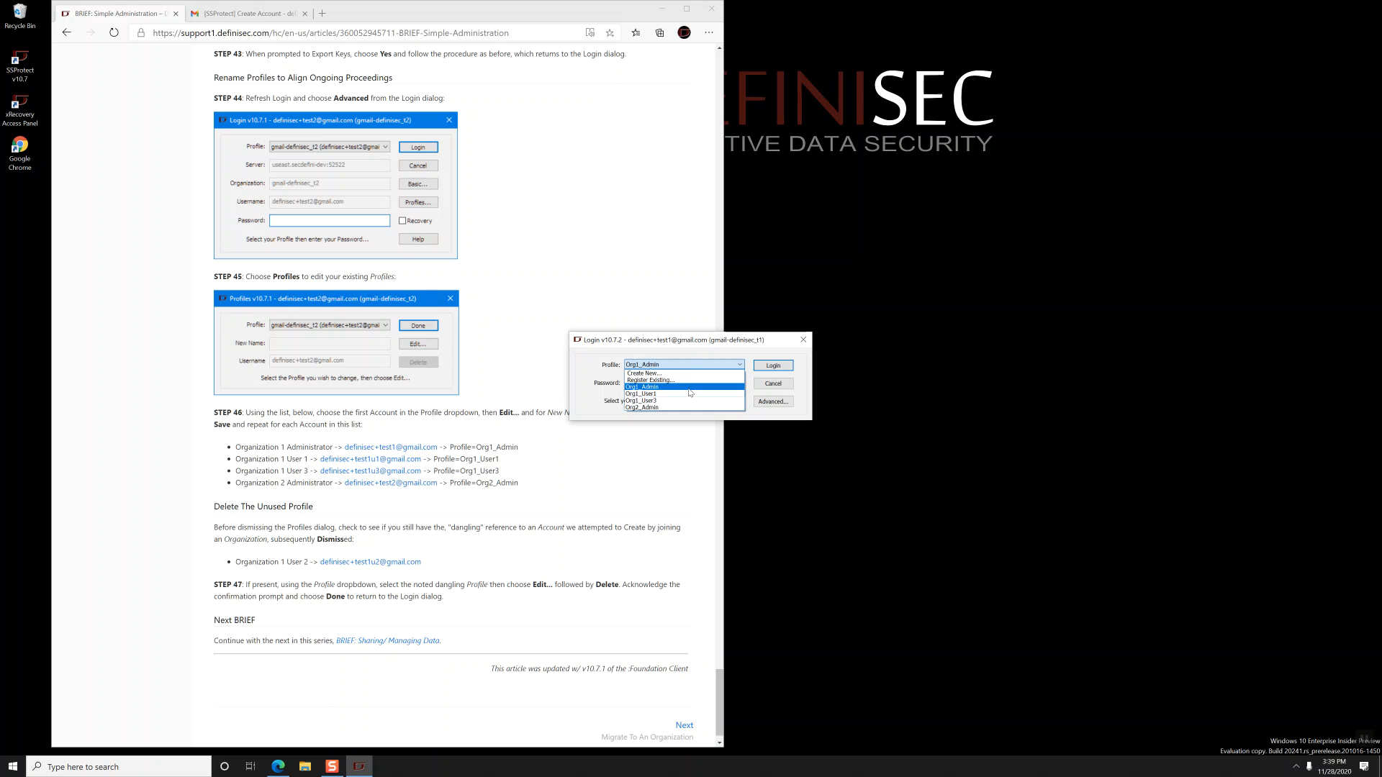
pyautogui.click(694, 388)
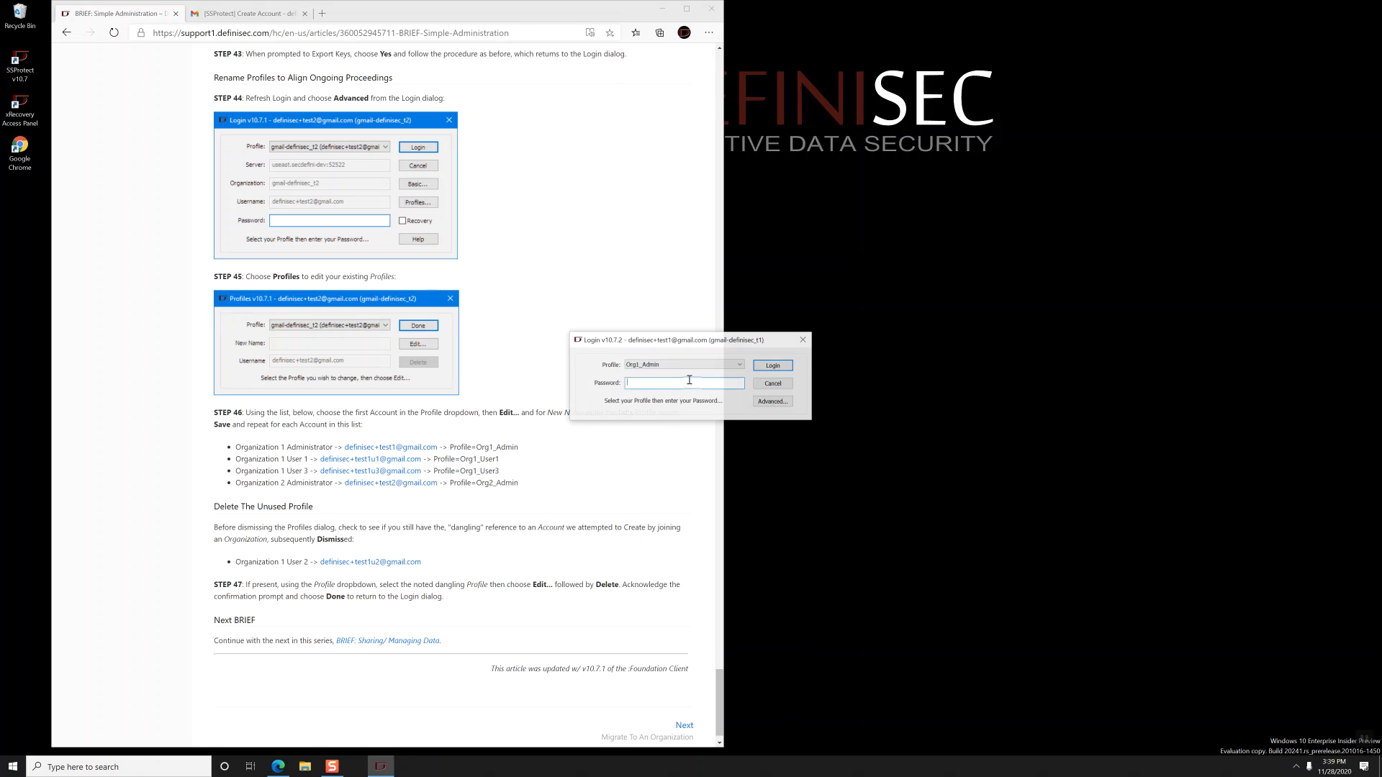